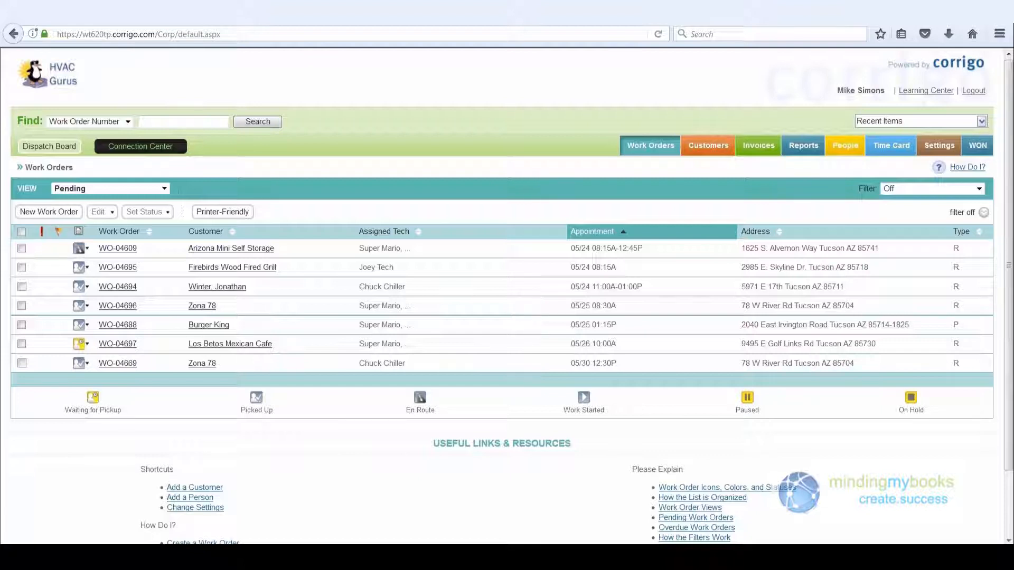
# Open the dispatch board full-size and view its work orders as a list and on the map.
pyautogui.click(50, 147)
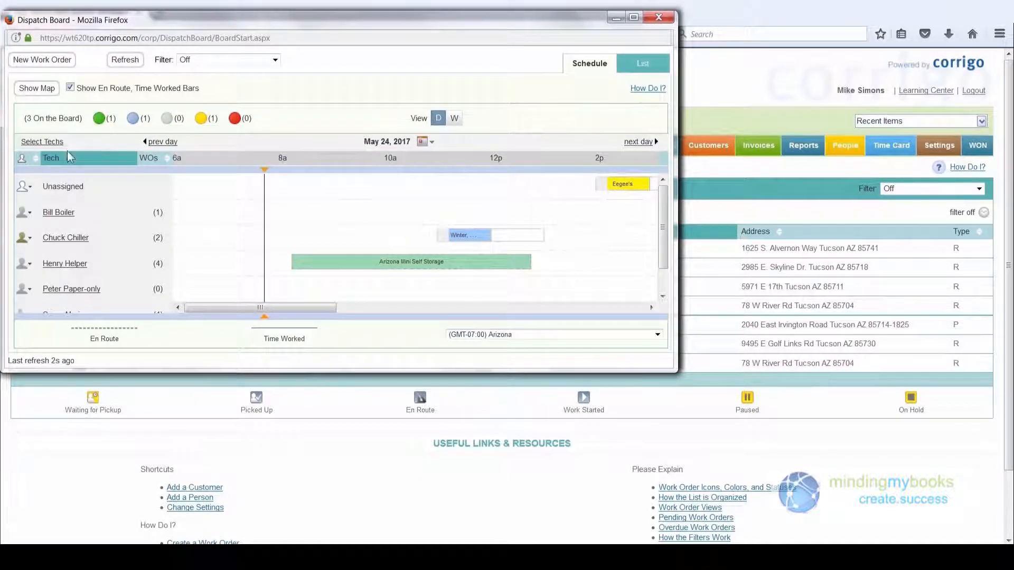
pyautogui.click(634, 20)
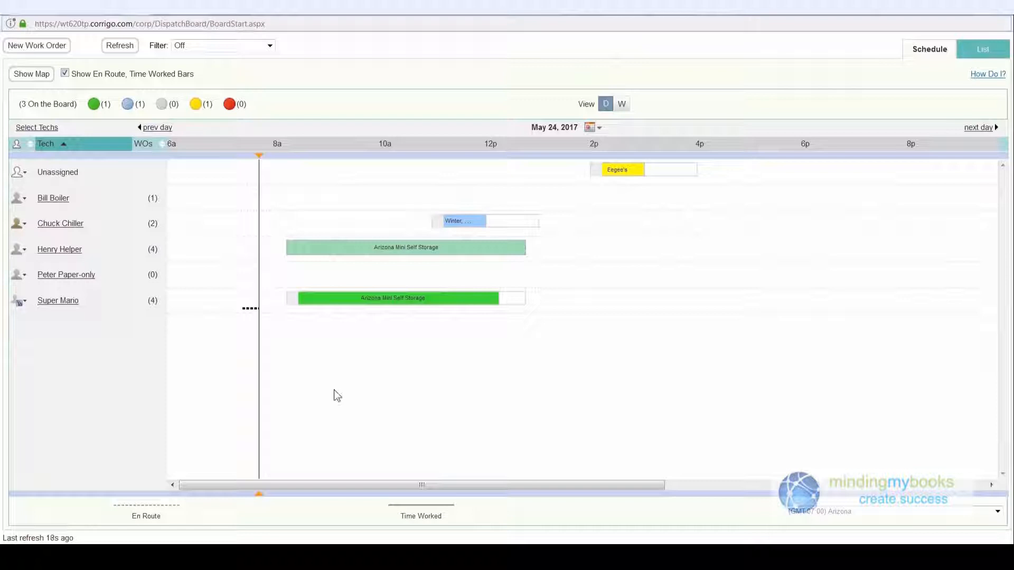
pyautogui.click(961, 47)
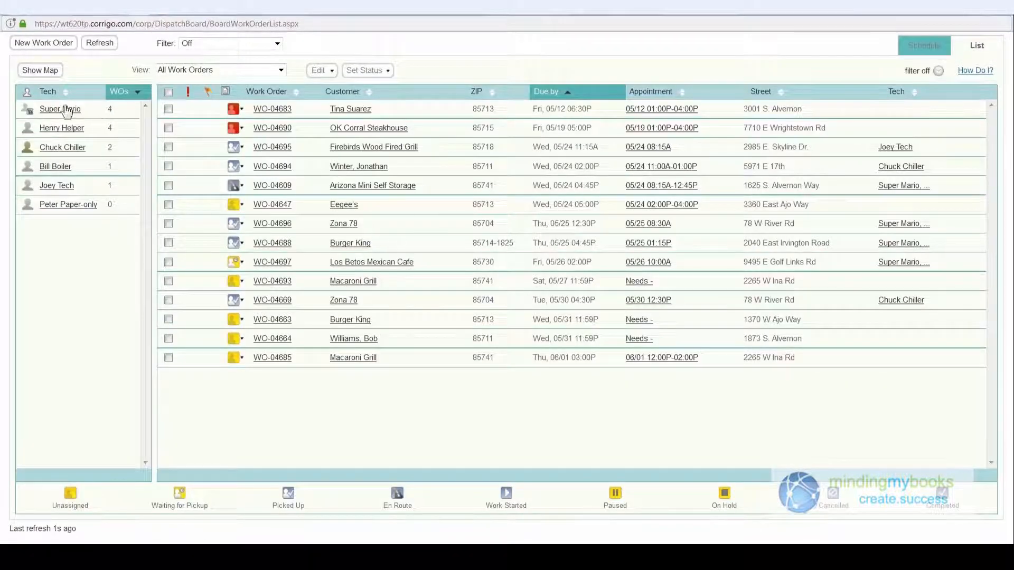
pyautogui.click(41, 72)
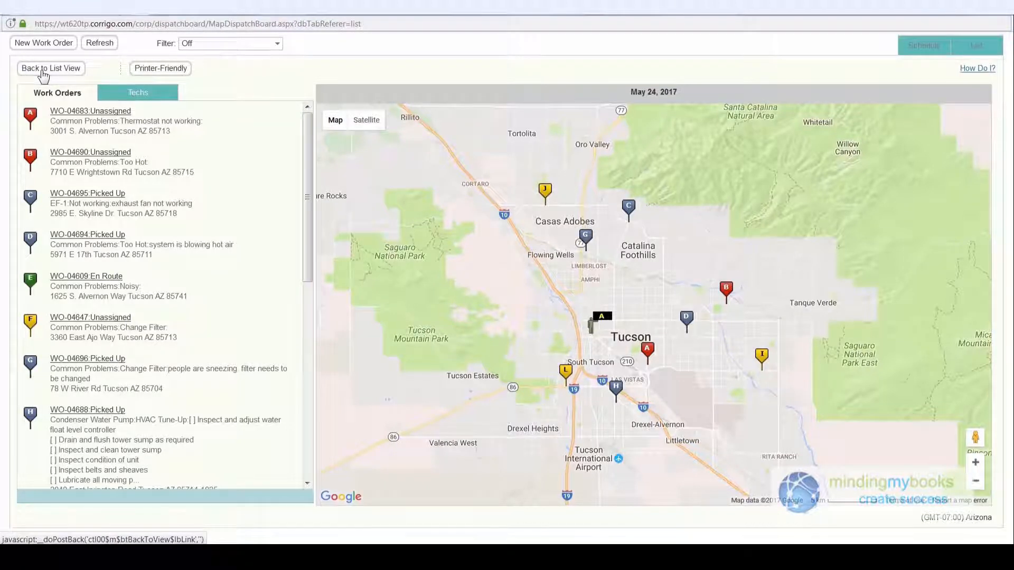
# Go back to the dispatch schedule and move the unassigned Eegee's job to the technician in the row directly below, keeping its time slot.
pyautogui.click(923, 49)
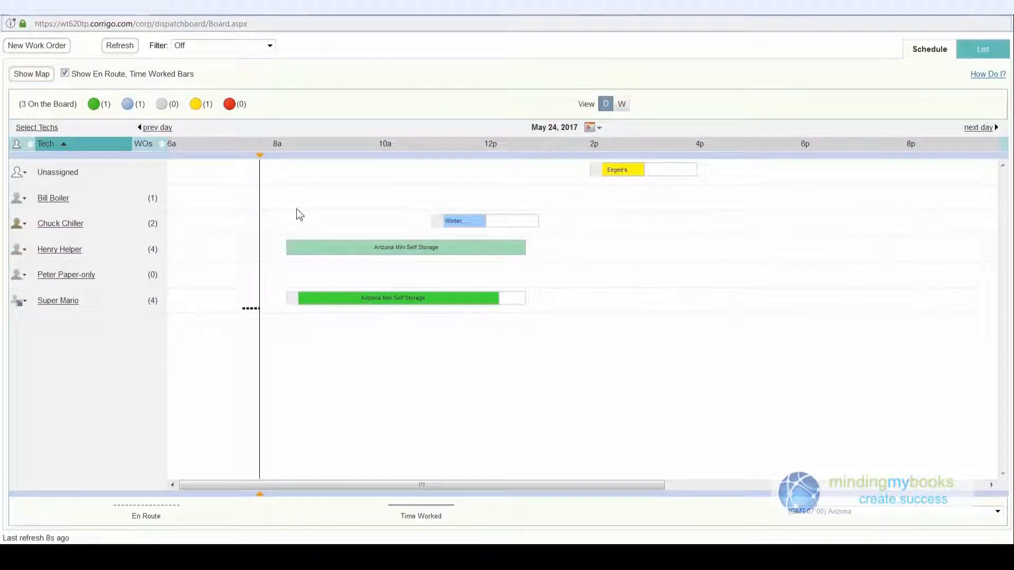
pyautogui.moveTo(595, 172); pyautogui.dragTo(594, 197)
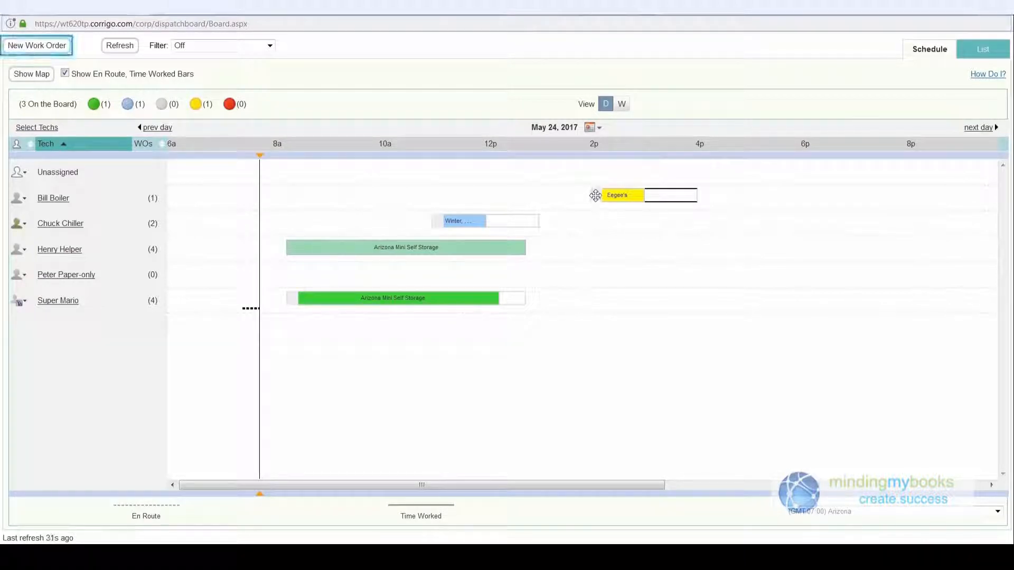
# Start a new work order and search for customers whose Customer Name contains "cafe".
pyautogui.click(59, 48)
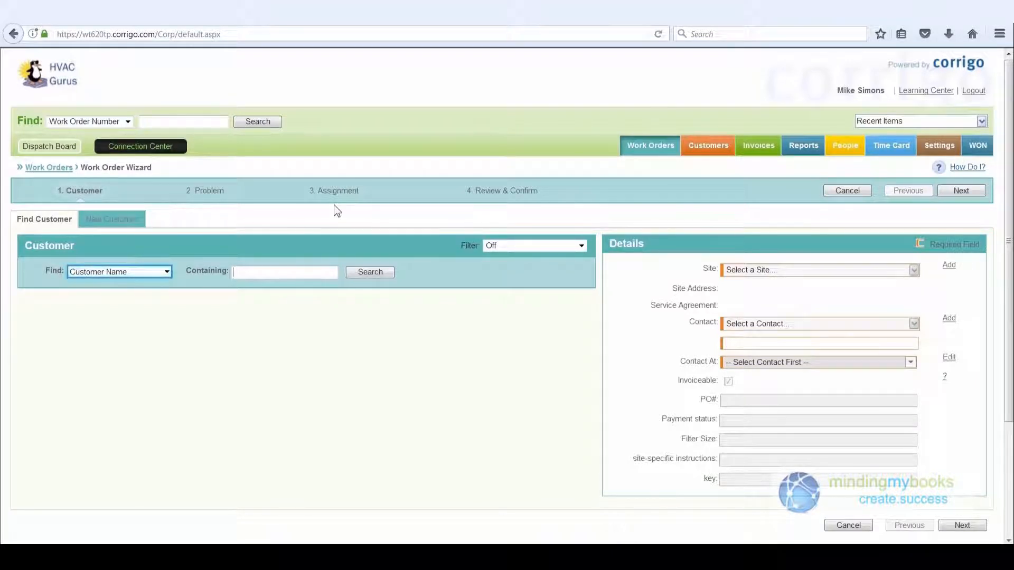
pyautogui.click(168, 274)
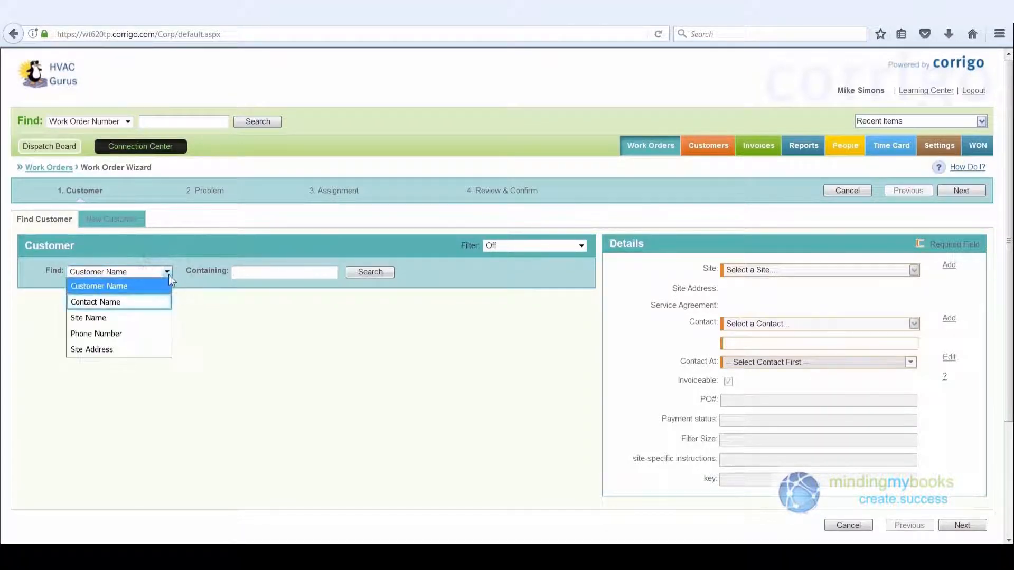
pyautogui.press('Down')
pyautogui.press('Down')
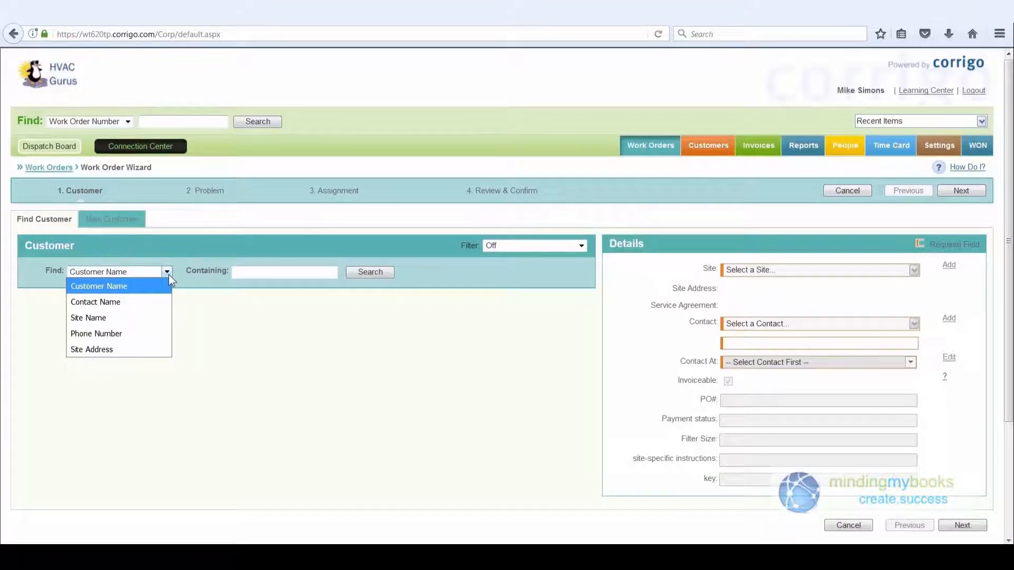
pyautogui.click(260, 272)
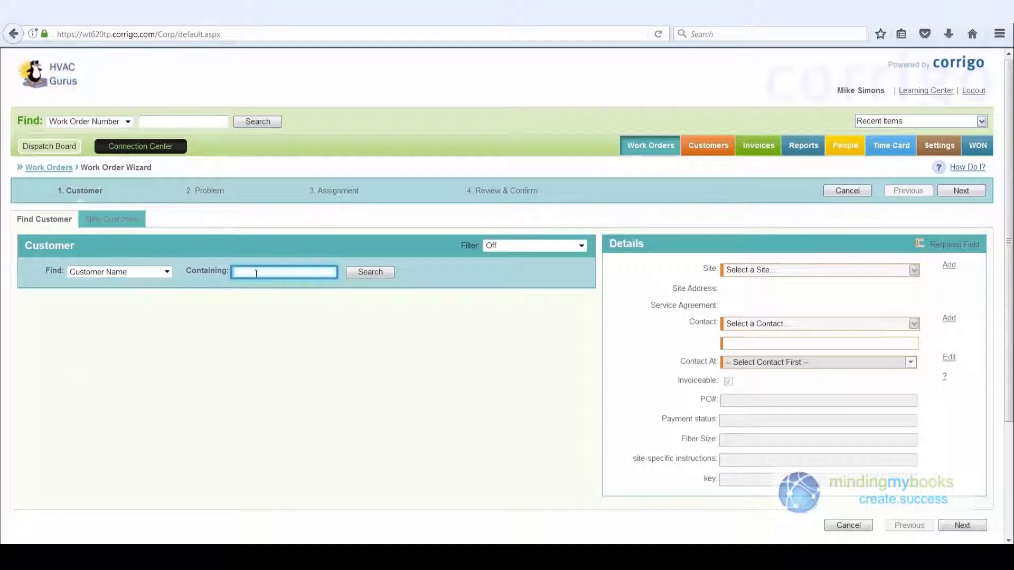
pyautogui.write('cafe')
pyautogui.click(370, 272)
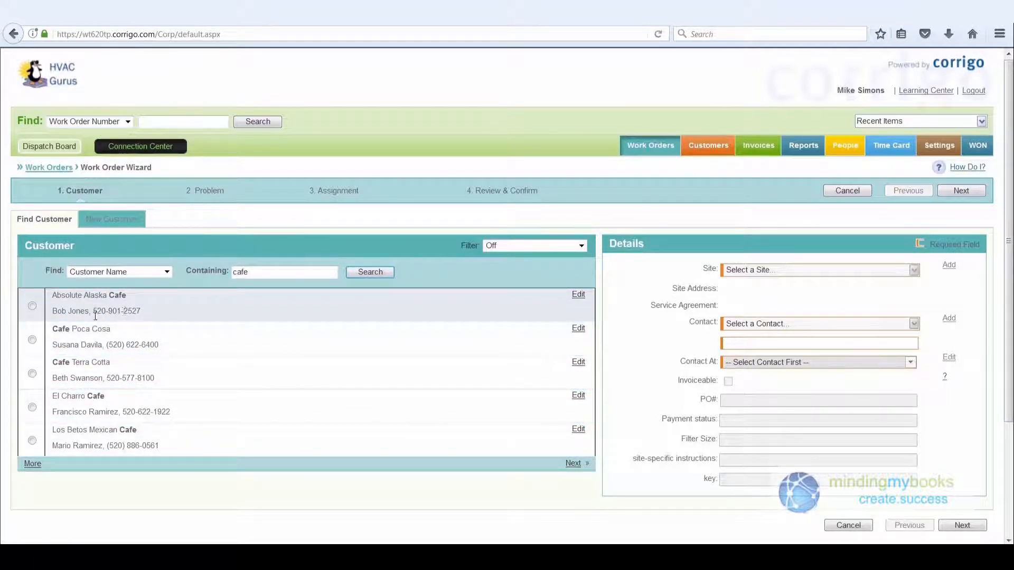
# Choose Absolute Alaska Cafe with Site 1 - Congress St. as the work order's customer and continue to the Problem stage.
pyautogui.click(32, 306)
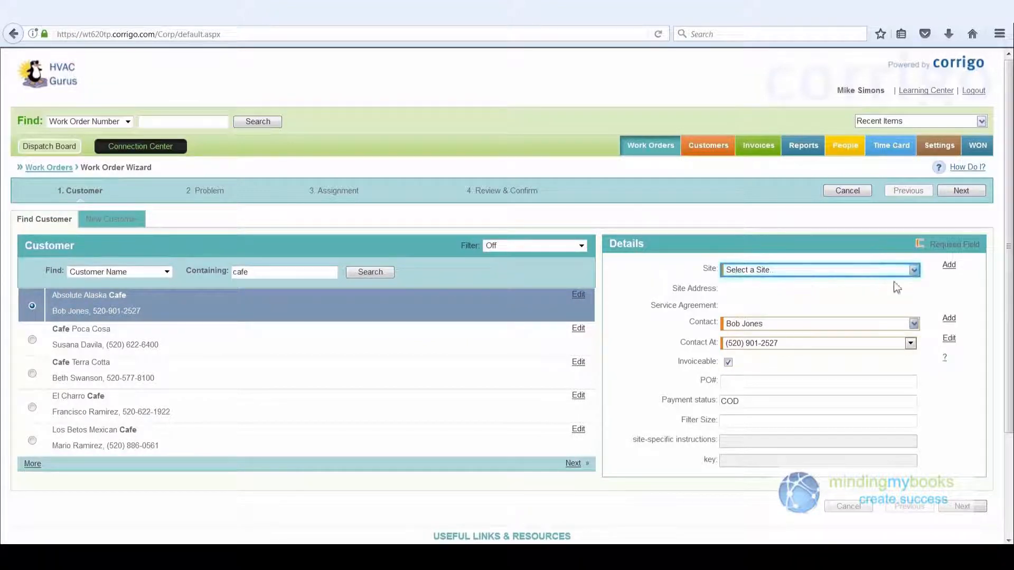
pyautogui.click(915, 271)
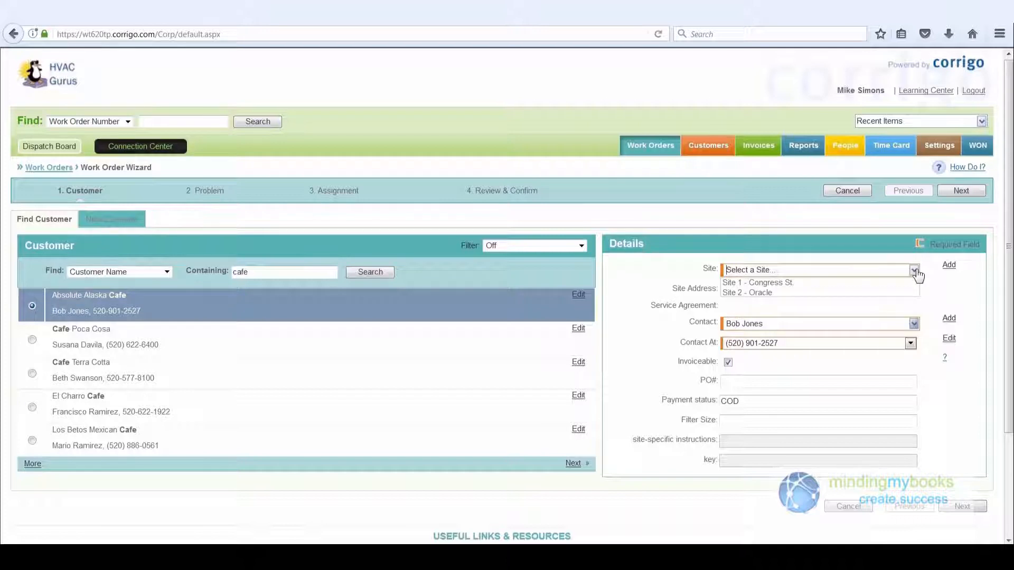
pyautogui.click(801, 283)
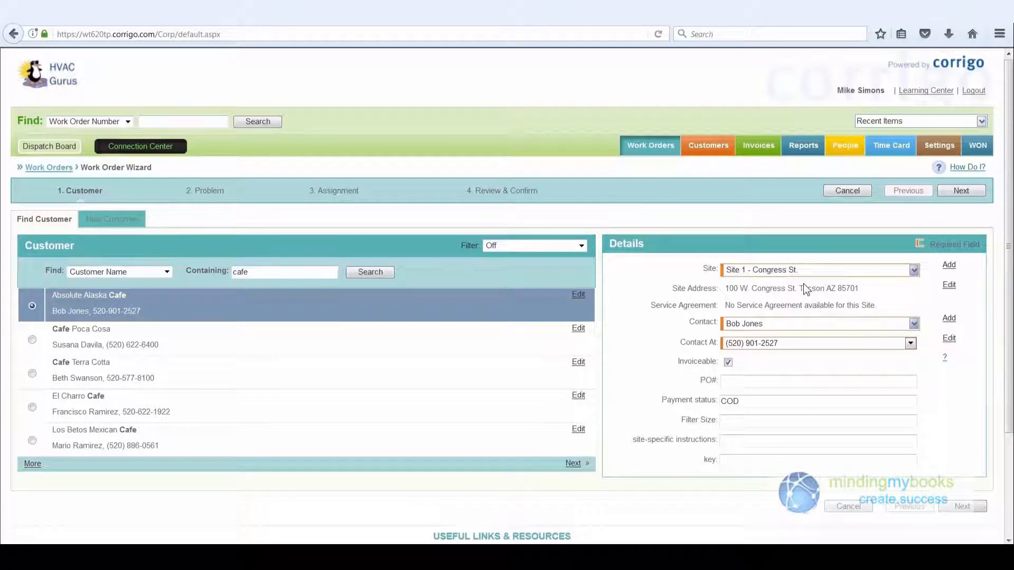
pyautogui.click(961, 191)
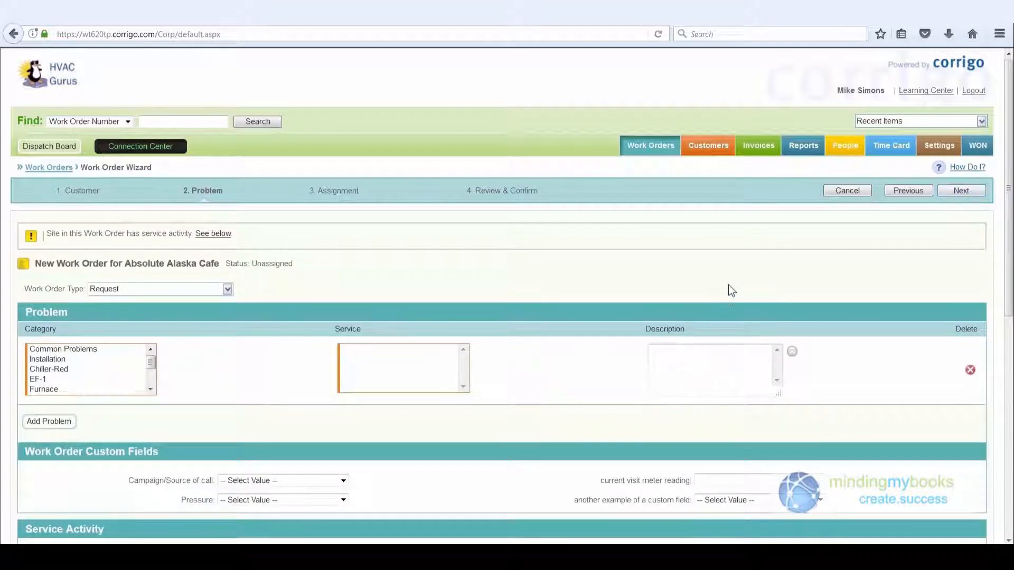
# Browse the services offered under the Common Problems and Installation categories.
pyautogui.scroll(-2, 731, 290)
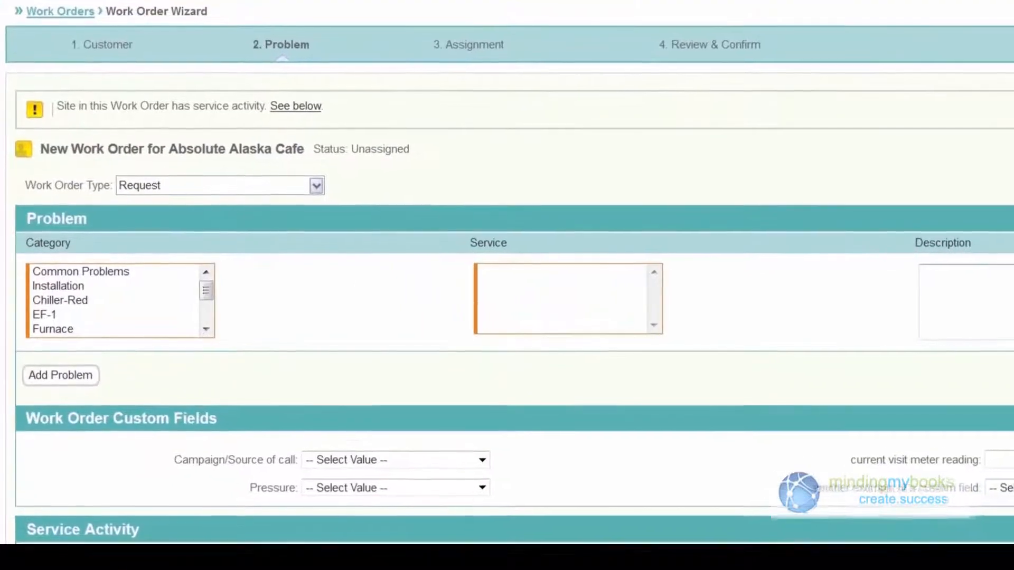
pyautogui.scroll(-3, 856, 312)
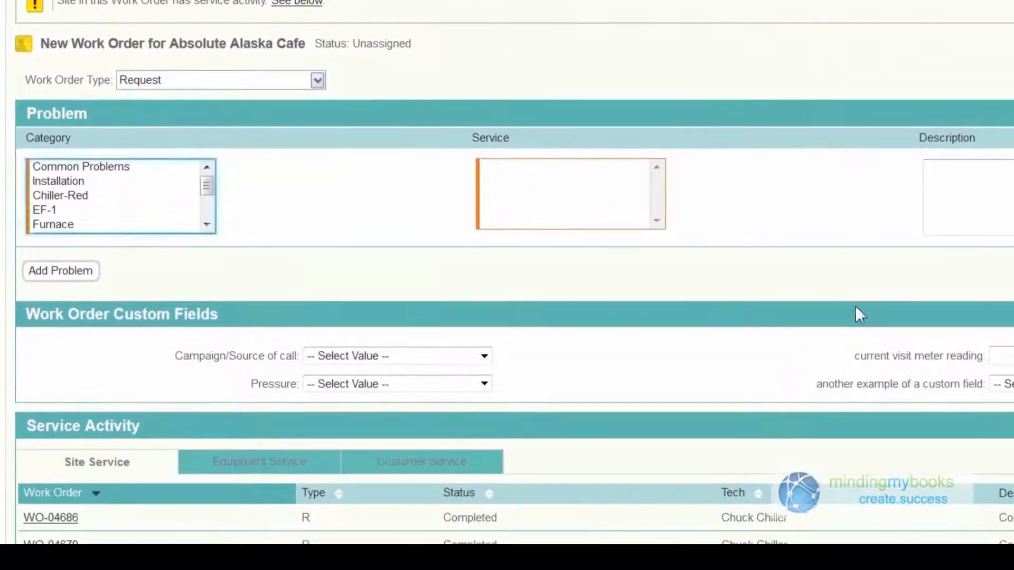
pyautogui.click(136, 168)
pyautogui.click(655, 128)
pyautogui.scroll(-2, 655, 132)
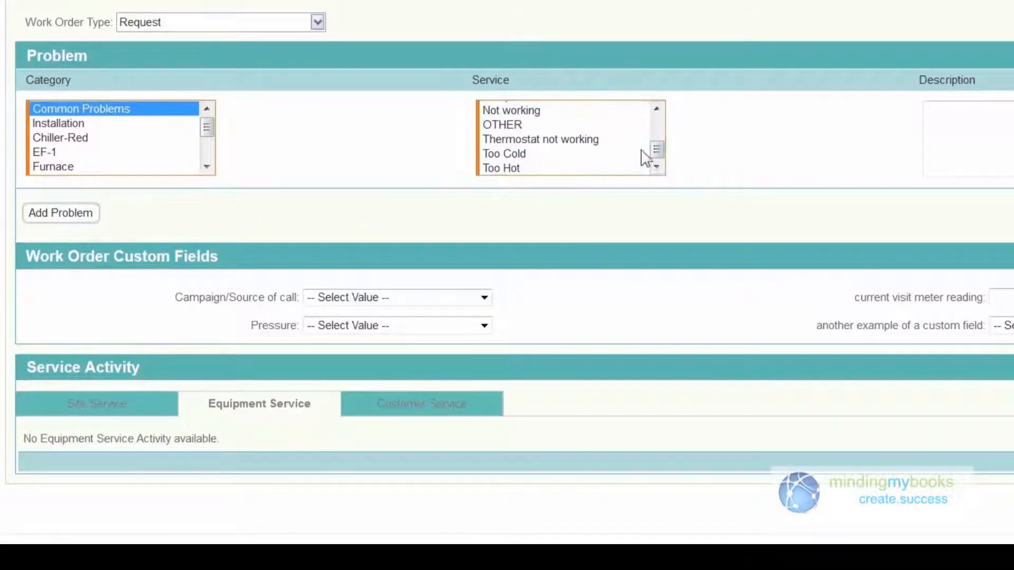
pyautogui.moveTo(656, 150); pyautogui.dragTo(663, 119)
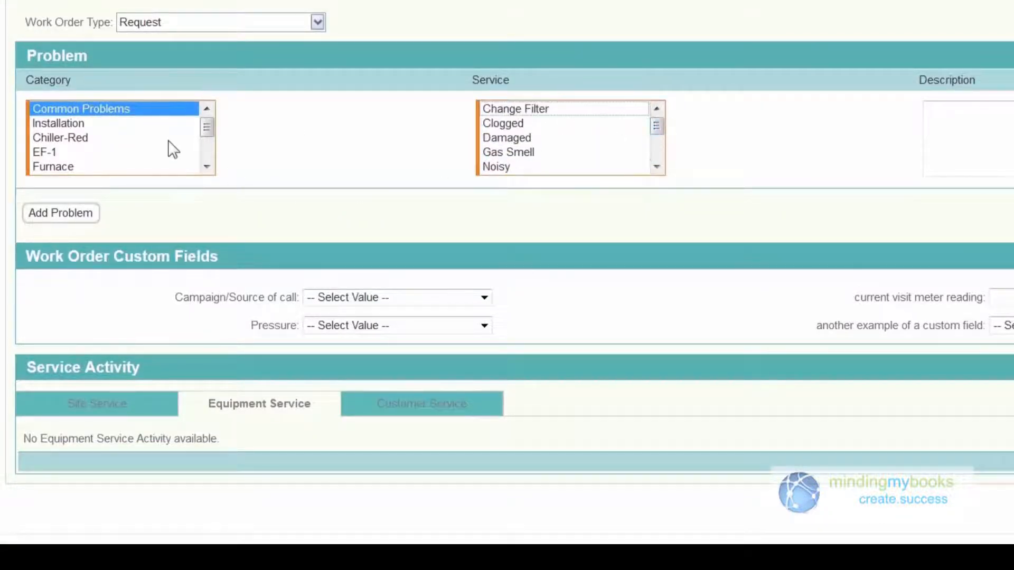
pyautogui.click(84, 123)
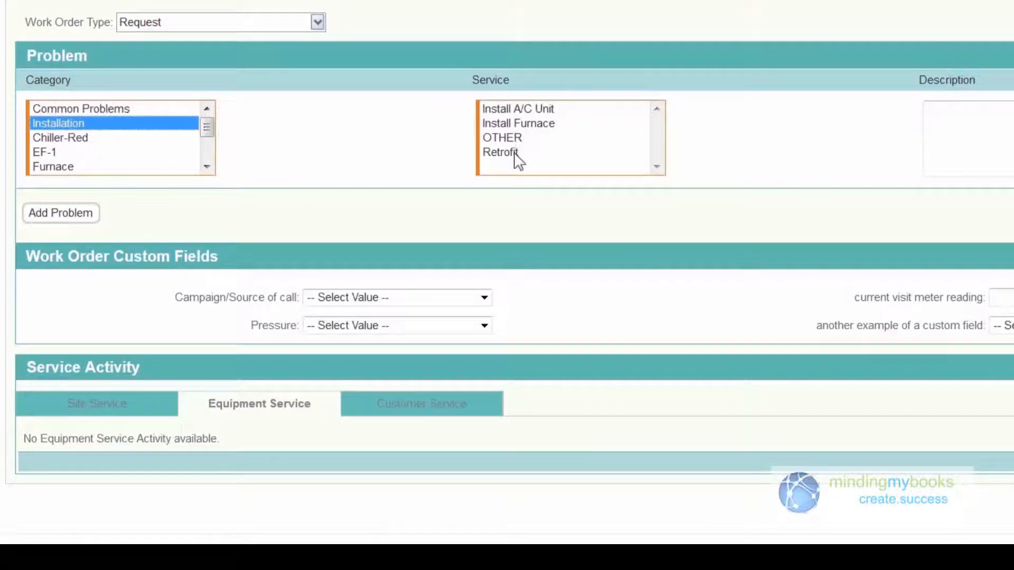
pyautogui.click(518, 142)
# Set the problem to Common Problems with the service Too Hot and describe it as "the air is blowing but it's blowing hot".
pyautogui.click(161, 110)
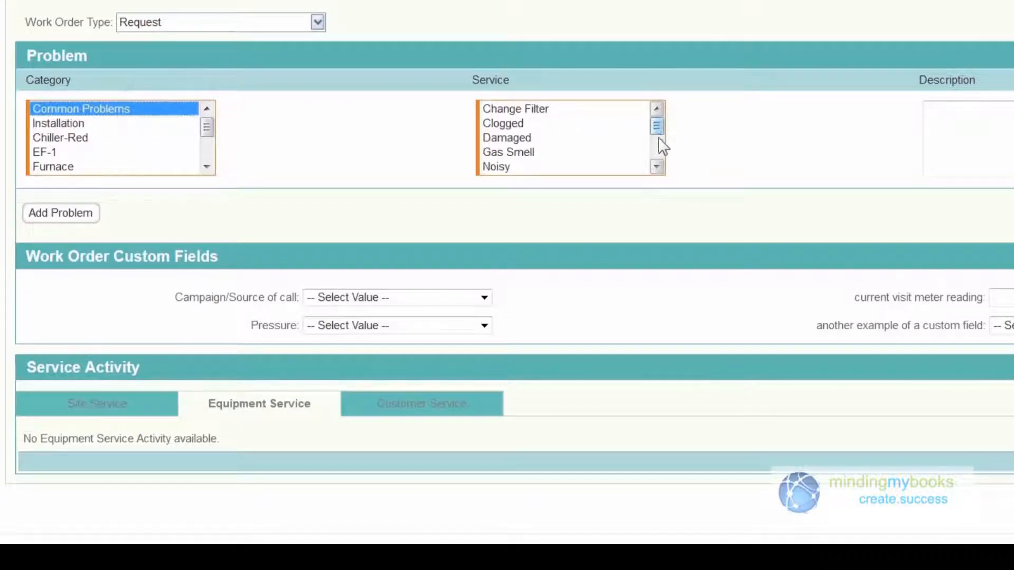
pyautogui.scroll(-2, 658, 138)
pyautogui.click(606, 168)
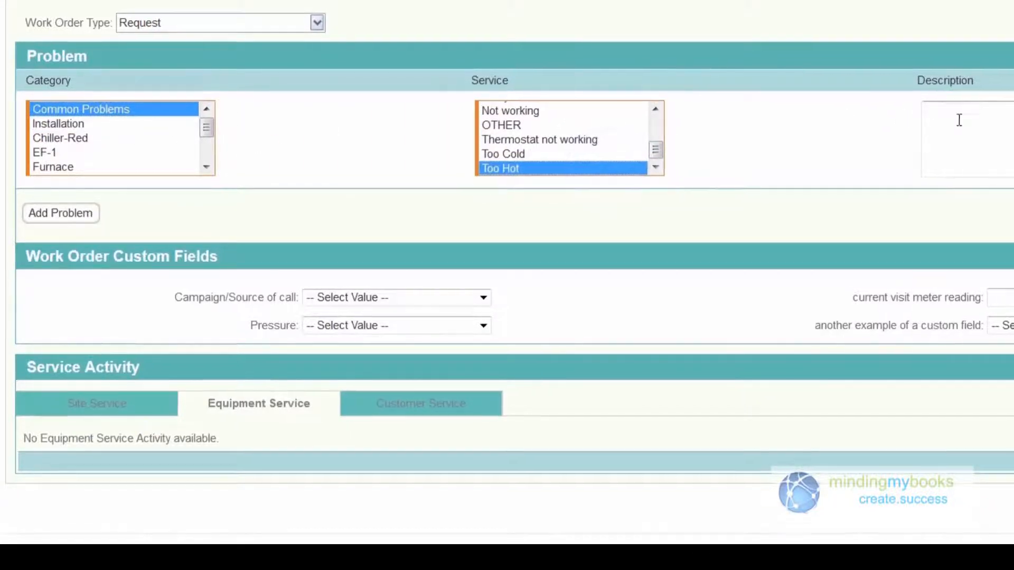
pyautogui.click(958, 119)
pyautogui.write('the air is bl')
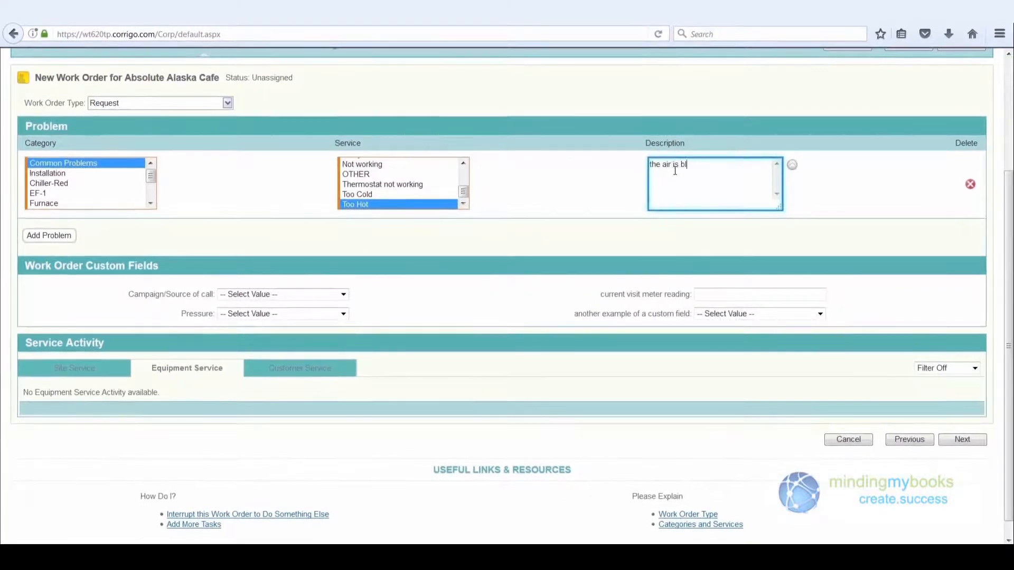
pyautogui.write("owing but it 's blowing hot")
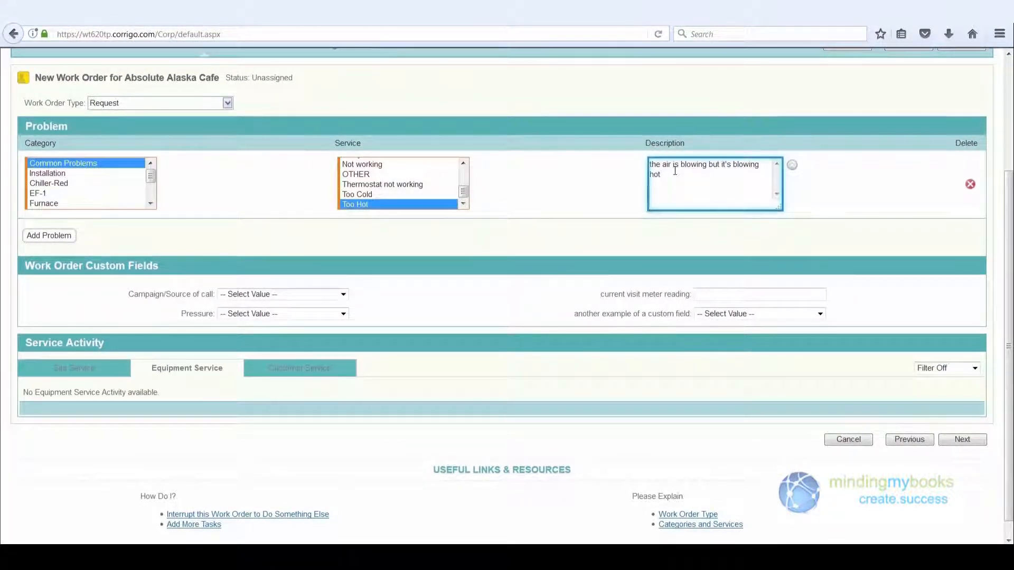
# Set the work order's Campaign/Source of call custom field to "existing account".
pyautogui.press('Tab')
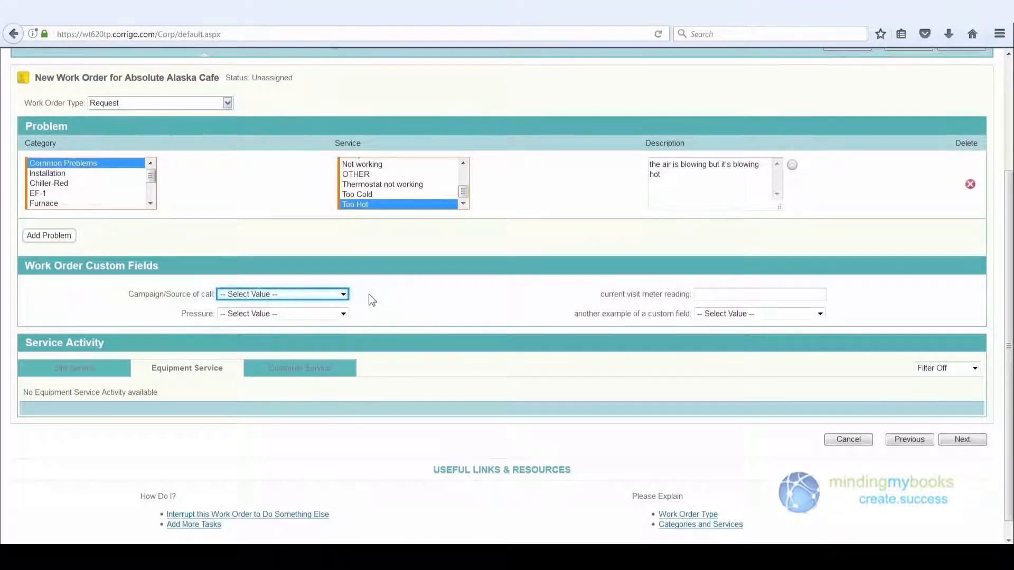
pyautogui.click(343, 294)
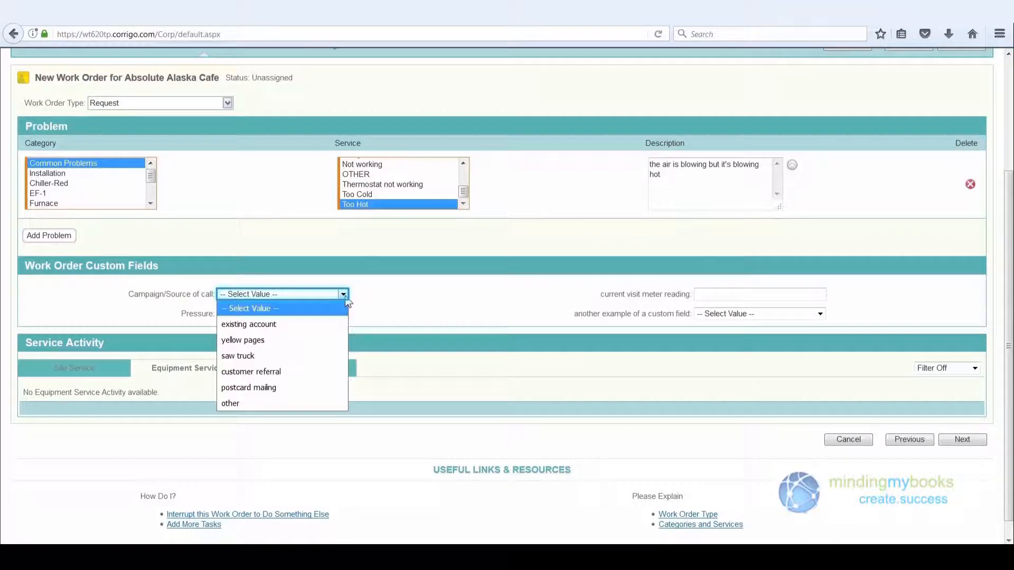
pyautogui.click(301, 325)
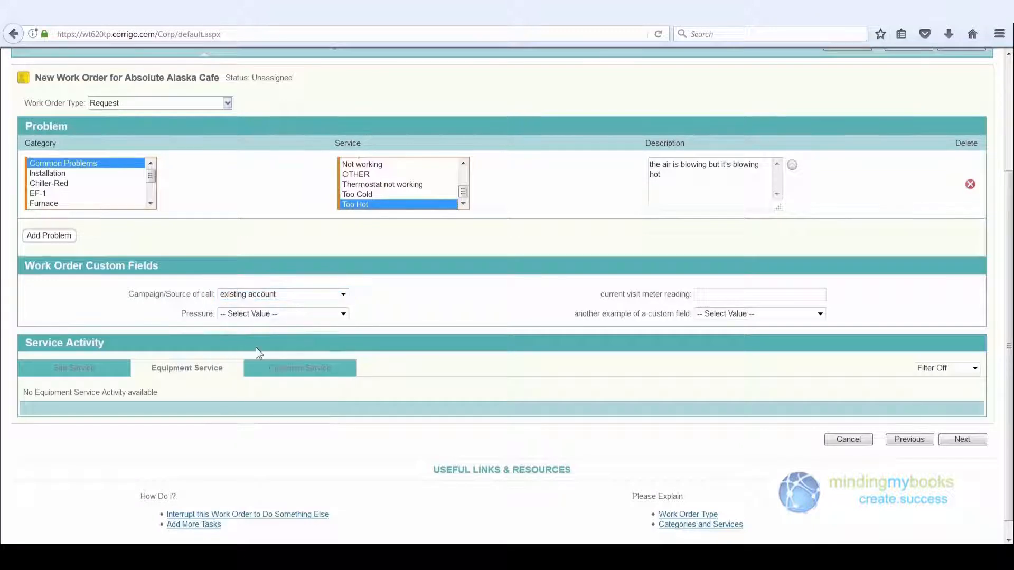
# Review the past work orders in the site's service history.
pyautogui.click(84, 378)
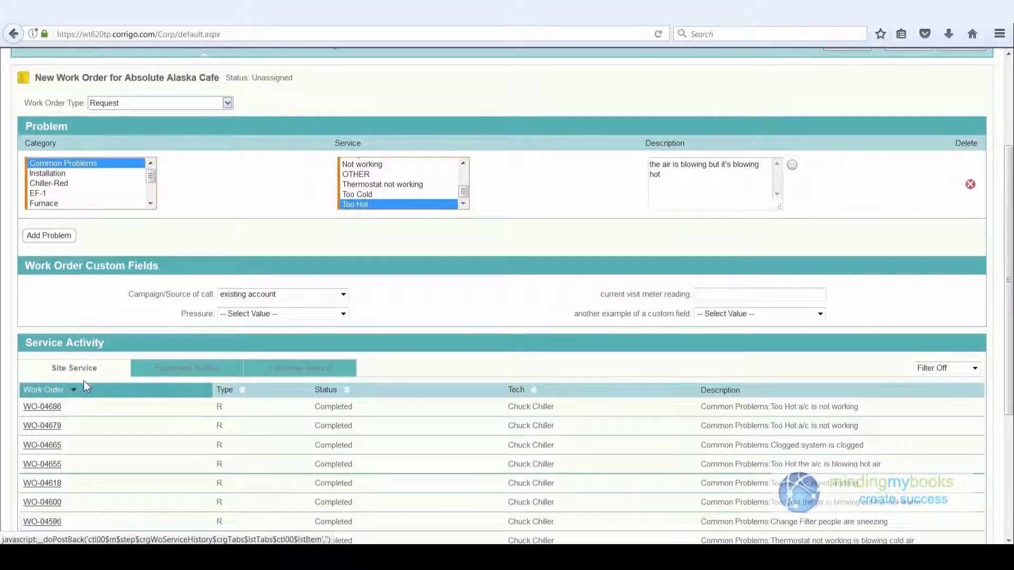
pyautogui.scroll(-2, 84, 383)
pyautogui.scroll(-1, 87, 391)
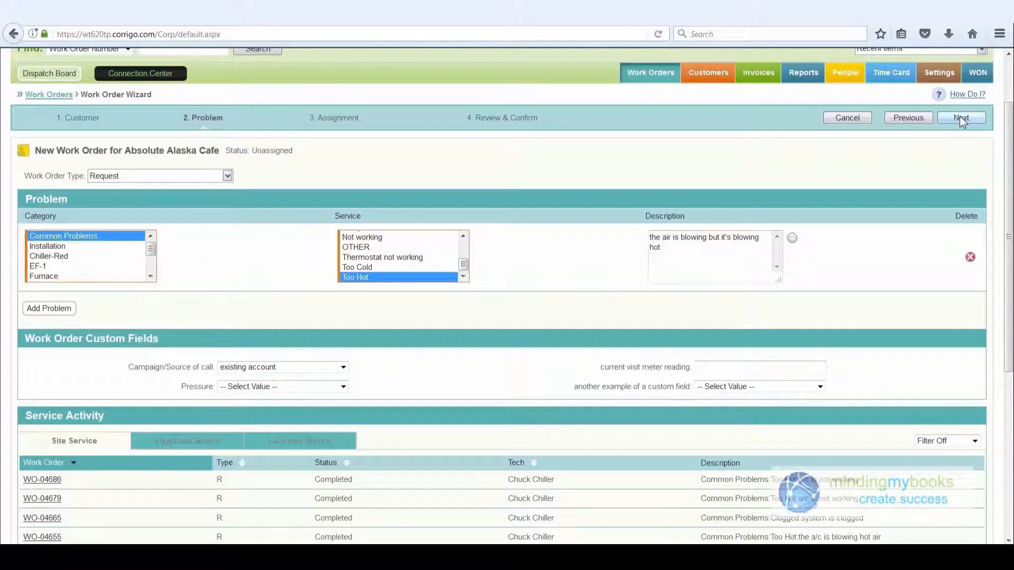
# Continue to the Assignment stage, setting the promised arrival to 05/24/2017 at 08:00 AM and the required skill to Journeyman HVAC.
pyautogui.click(959, 118)
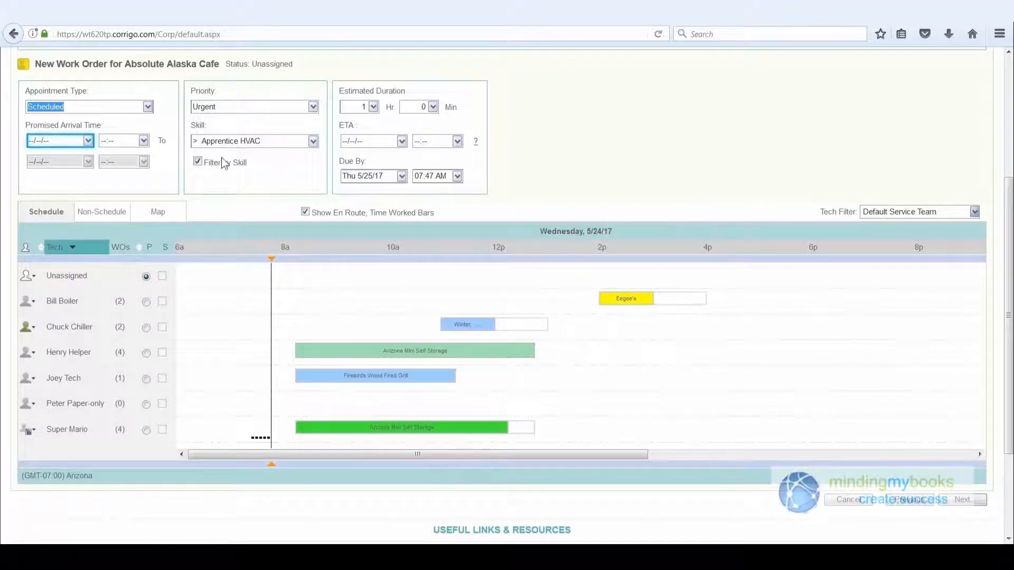
pyautogui.click(88, 140)
pyautogui.click(84, 263)
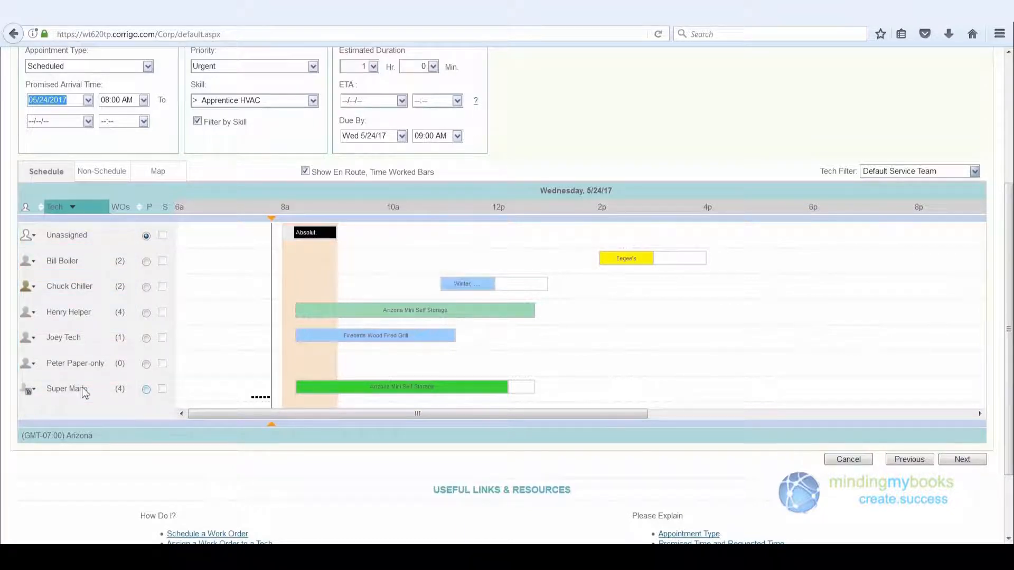
pyautogui.click(266, 100)
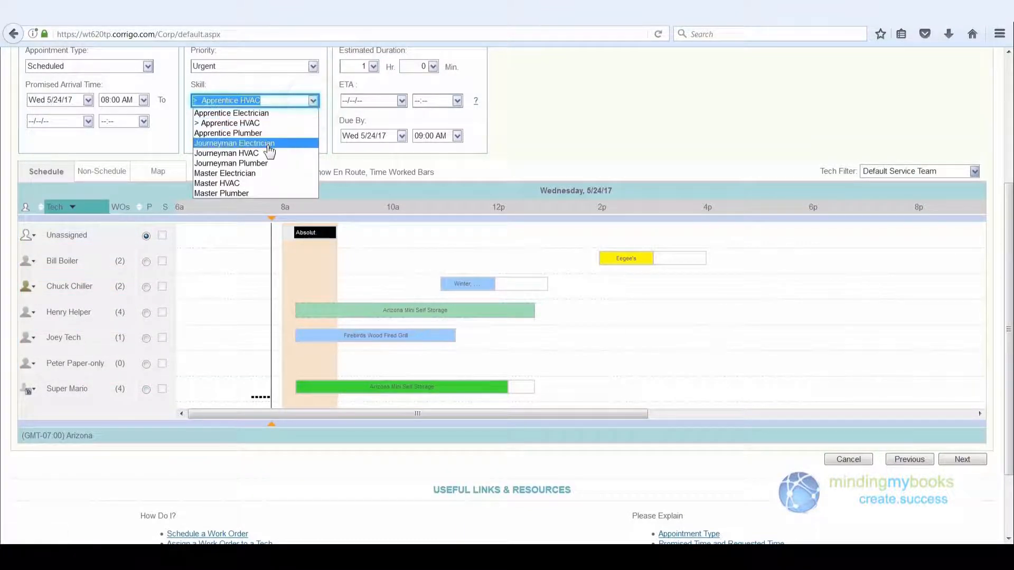
pyautogui.click(266, 154)
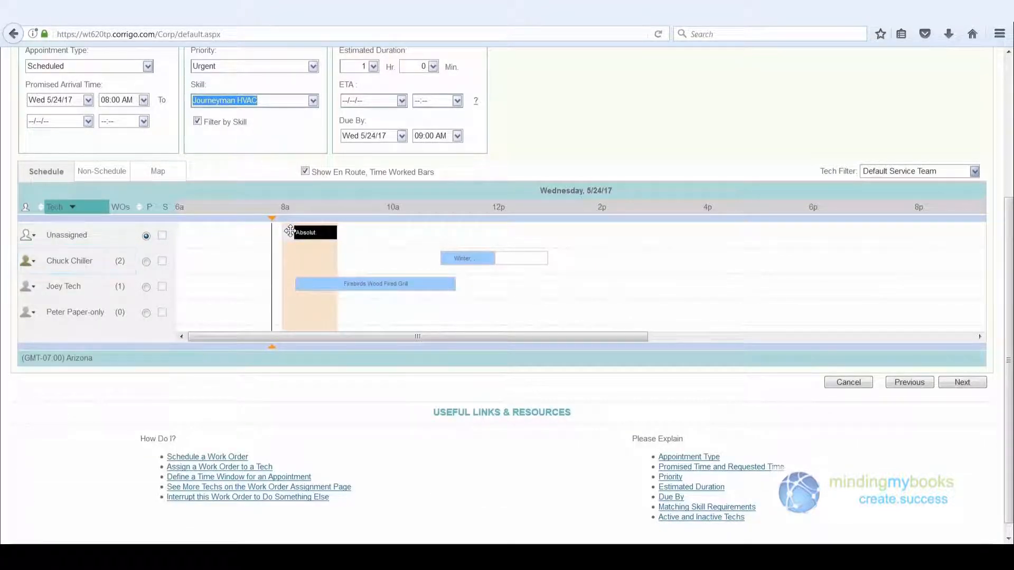
# Assign the new work order to the technician directly below Unassigned and view the technicians' locations on the map.
pyautogui.moveTo(290, 234); pyautogui.dragTo(294, 258)
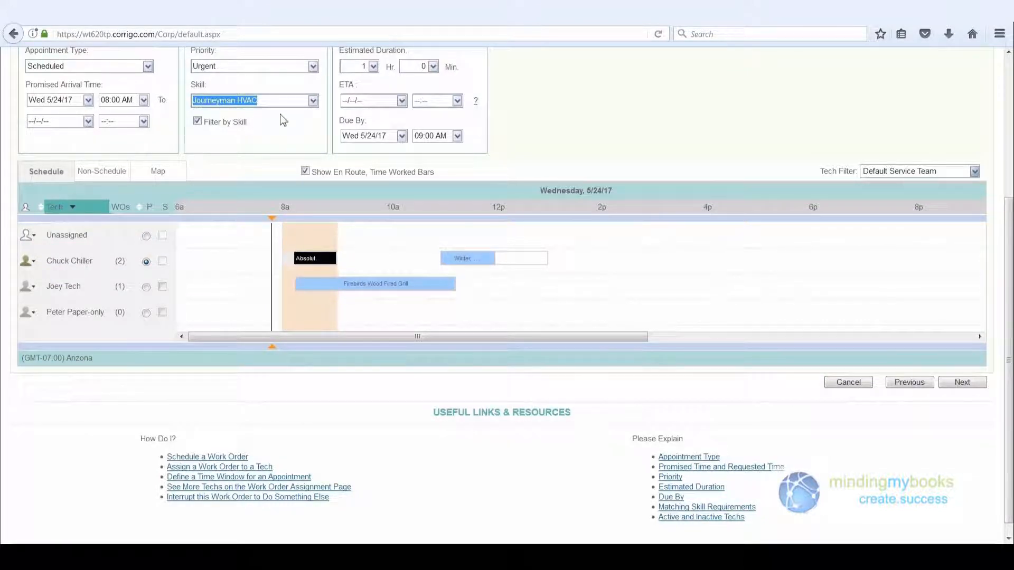
pyautogui.click(158, 172)
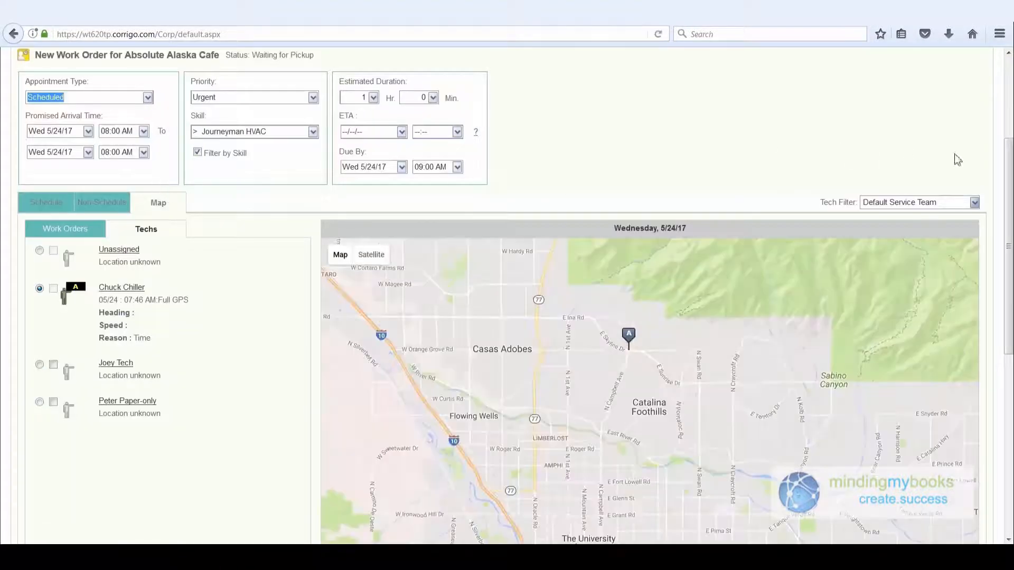
# Set the end of the promised arrival window to 09:30 AM on 5/24/17 and finish creating the work order.
pyautogui.moveTo(1005, 208); pyautogui.dragTo(994, 304)
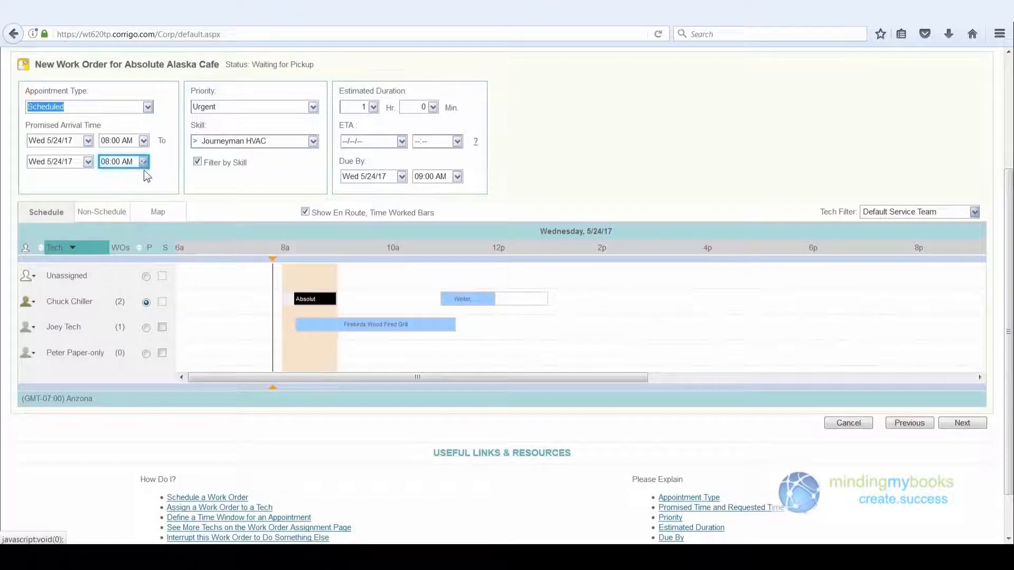
pyautogui.click(144, 161)
pyautogui.click(126, 207)
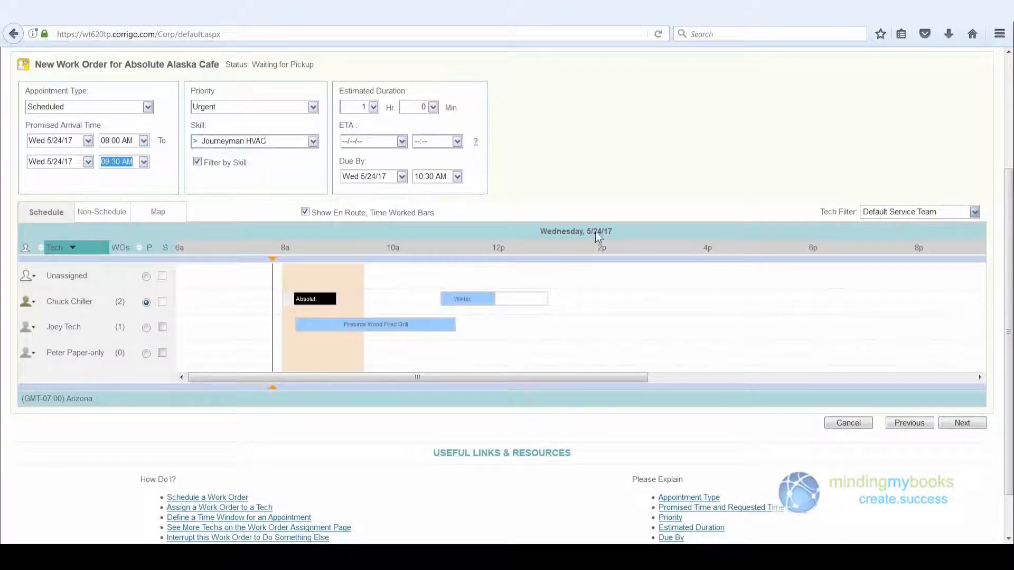
pyautogui.click(958, 423)
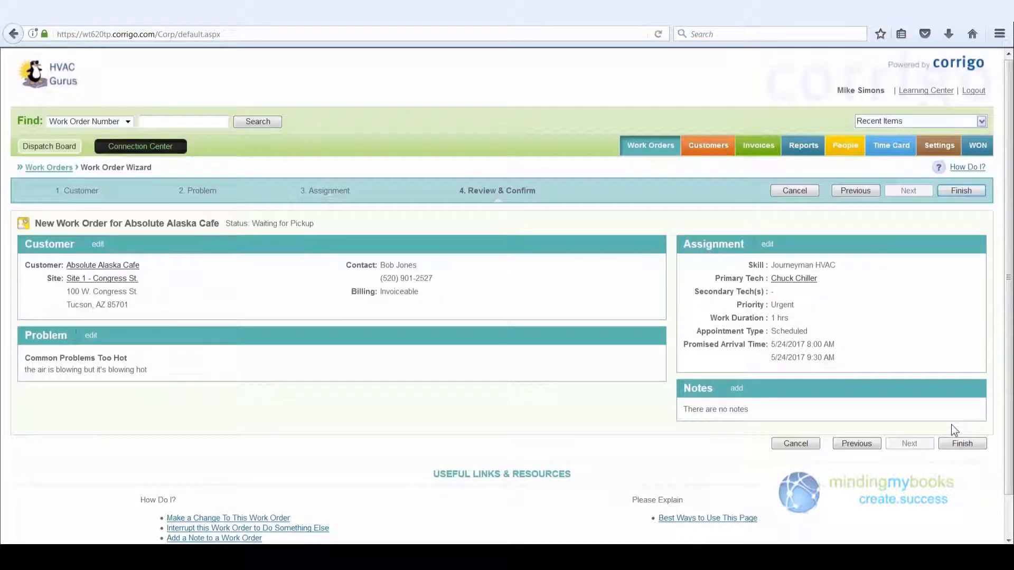
pyautogui.click(960, 444)
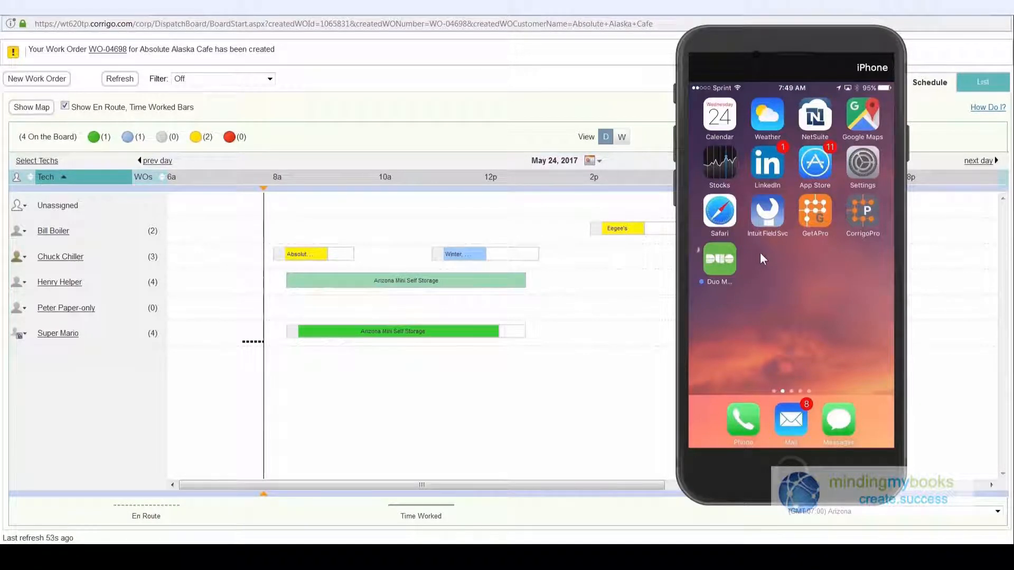
# Open the Intuit Field Svc app on the technician's phone and refresh the dispatch board to check the work order's status.
pyautogui.click(746, 217)
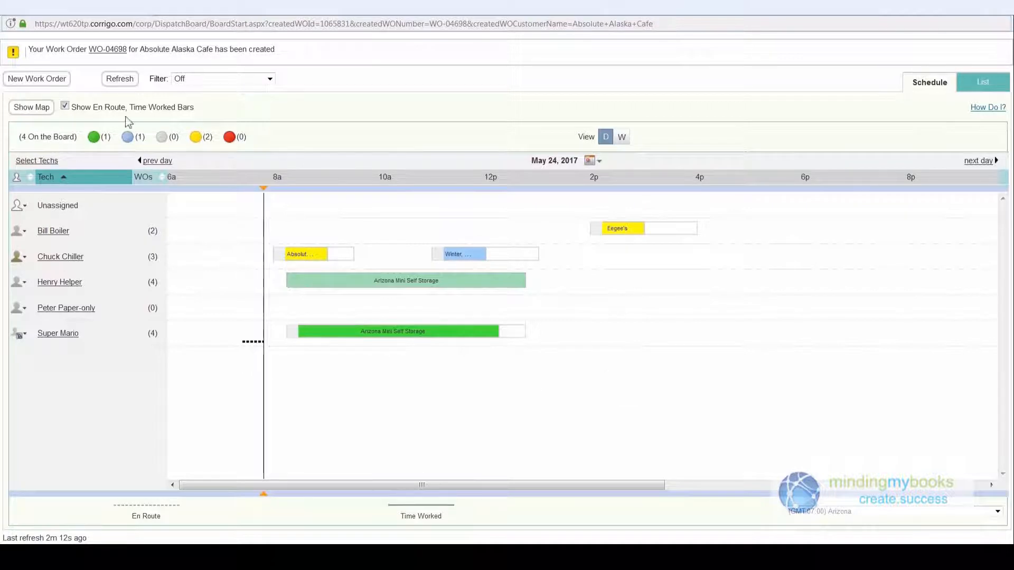
pyautogui.click(123, 82)
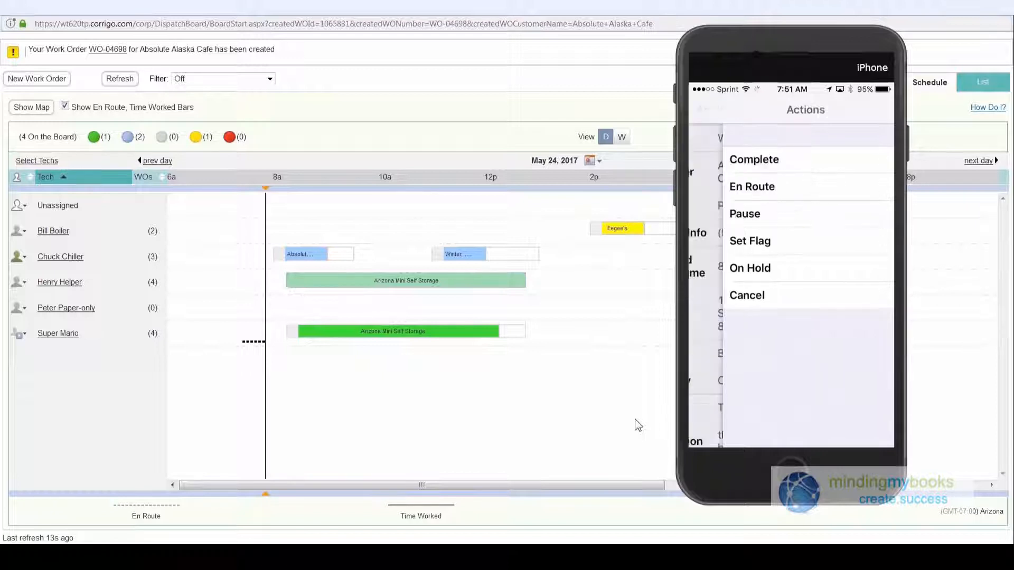
pyautogui.click(126, 80)
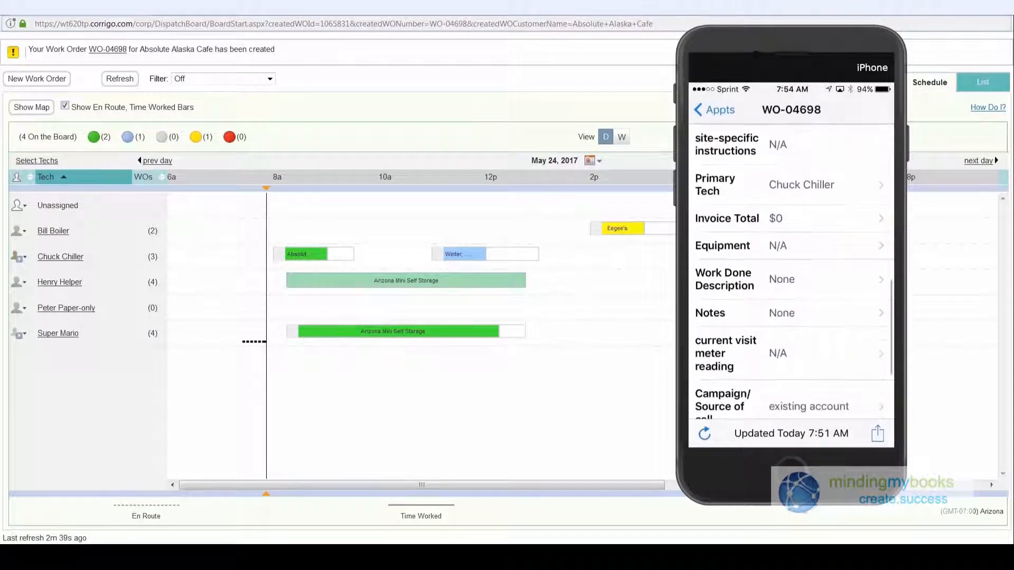
# Add a picture note to the work order in the phone app, using the air conditioning unit photo from Photo Albums.
pyautogui.click(821, 315)
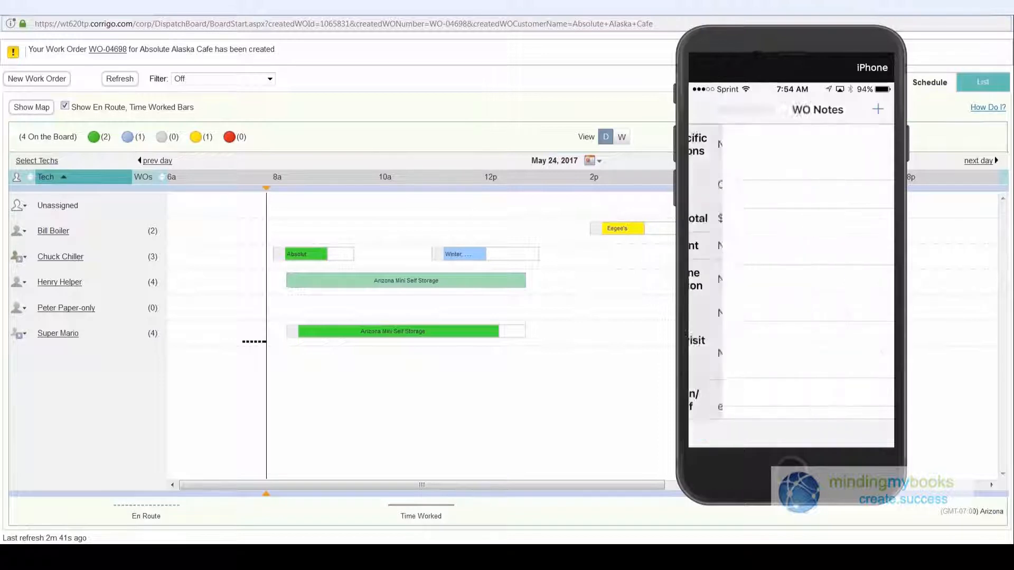
pyautogui.click(878, 109)
pyautogui.click(790, 394)
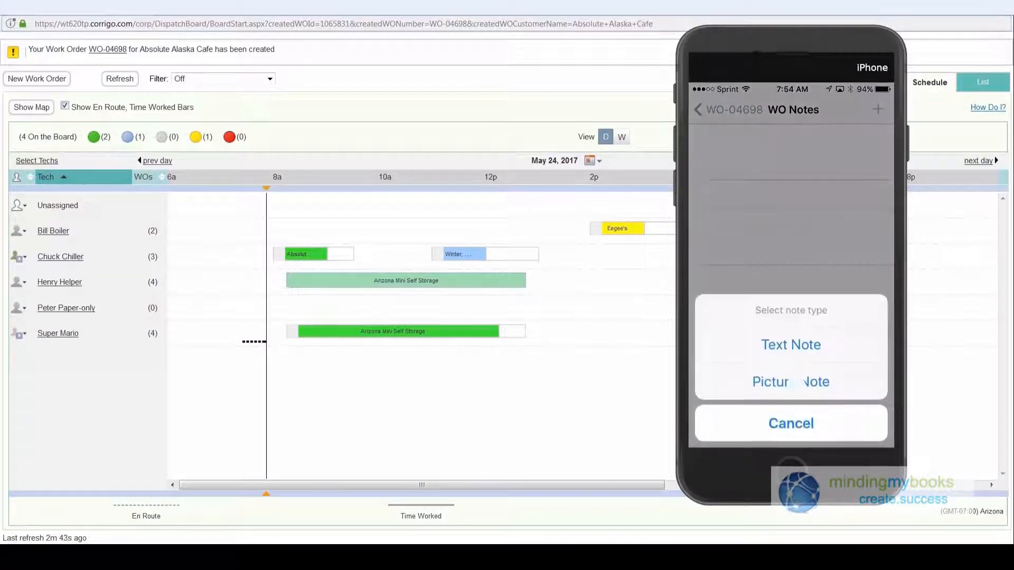
pyautogui.click(791, 386)
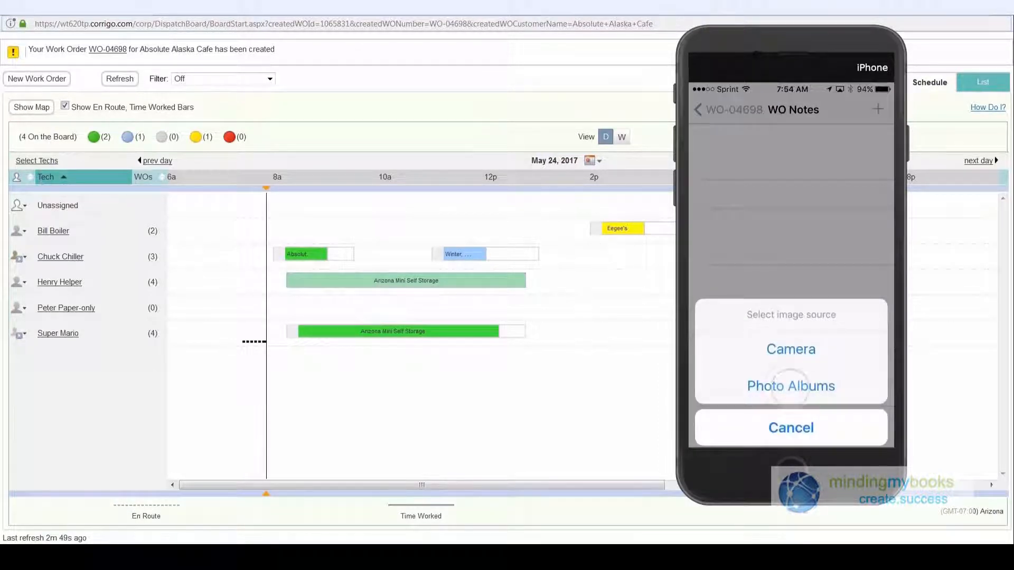
pyautogui.click(790, 154)
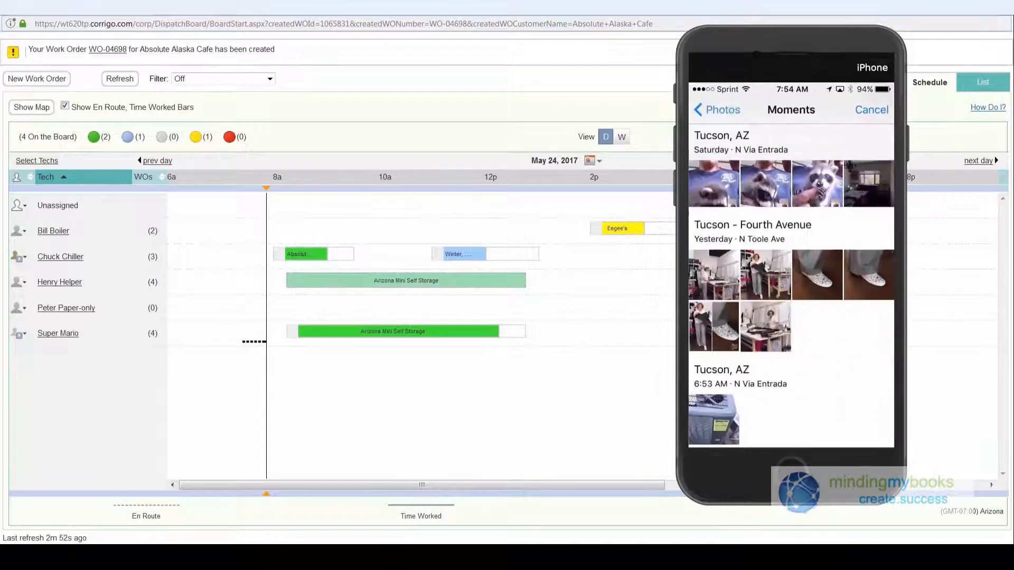
pyautogui.click(712, 420)
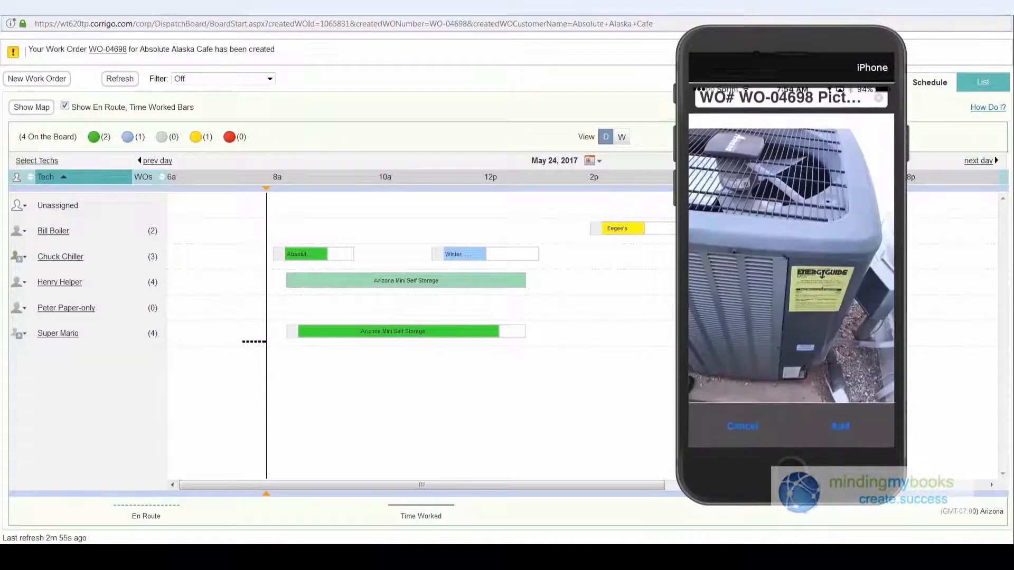
pyautogui.click(841, 426)
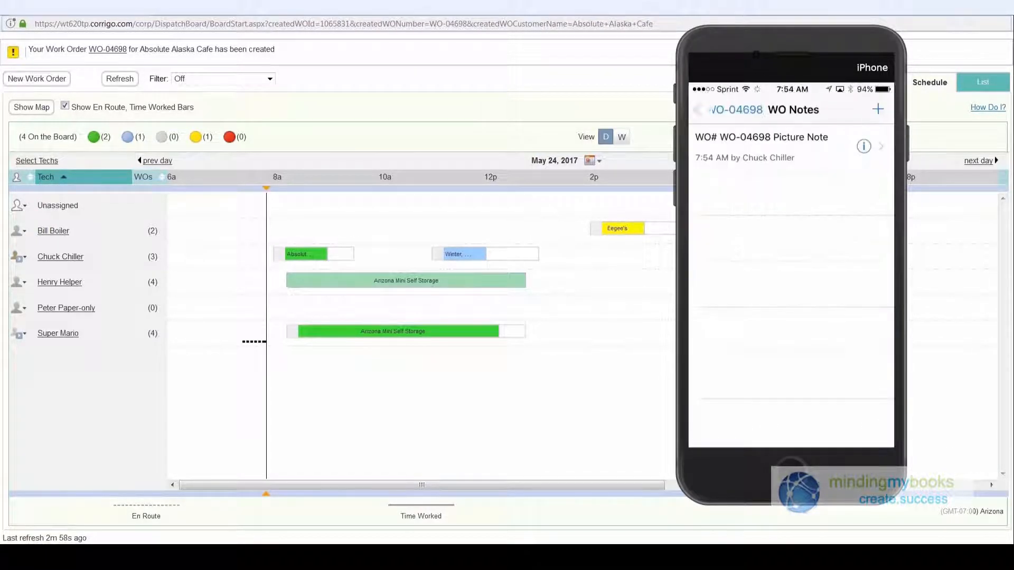
pyautogui.click(725, 110)
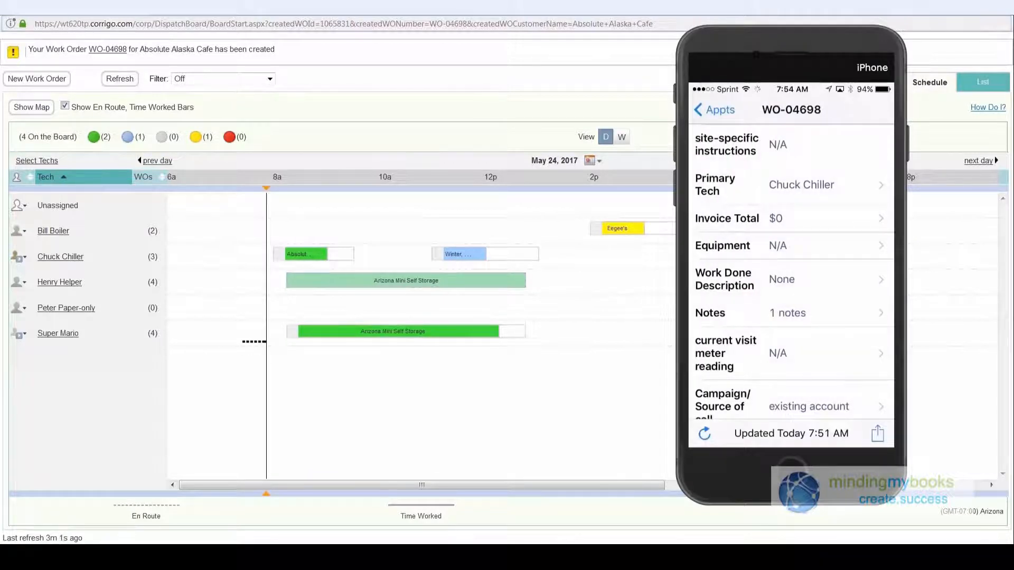
# Start completing the work order with the note "Resolved air conditioning issue by adding Freon in replacing a fan belt system is blowing as cool as 58°".
pyautogui.scroll(5, 791, 280)
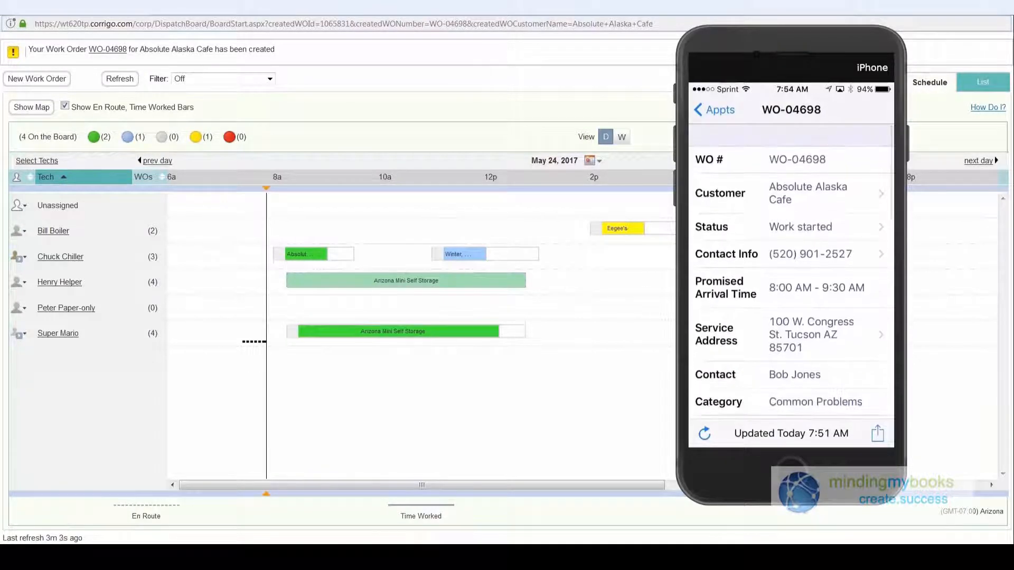
pyautogui.click(791, 227)
pyautogui.click(854, 225)
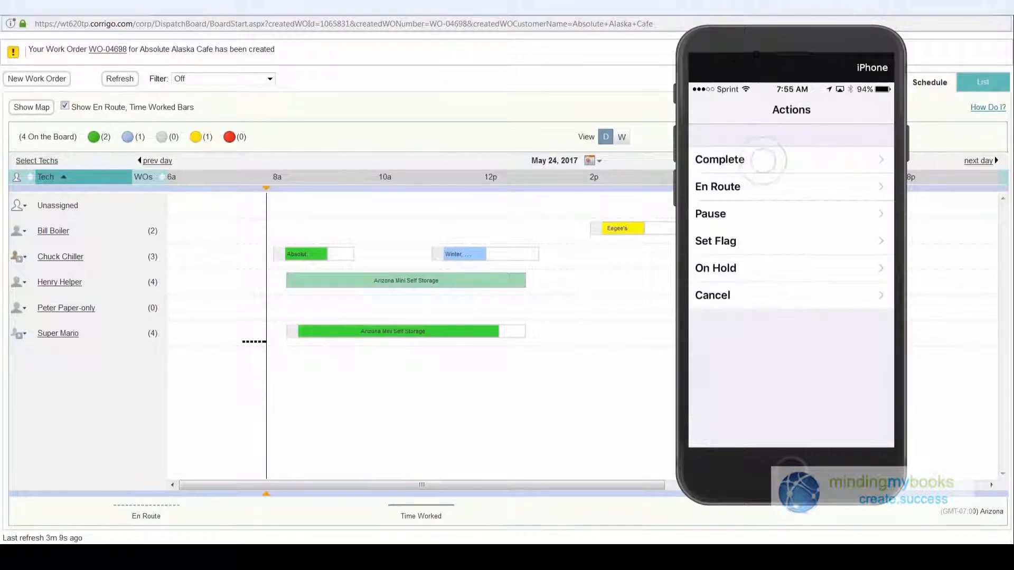
pyautogui.click(763, 159)
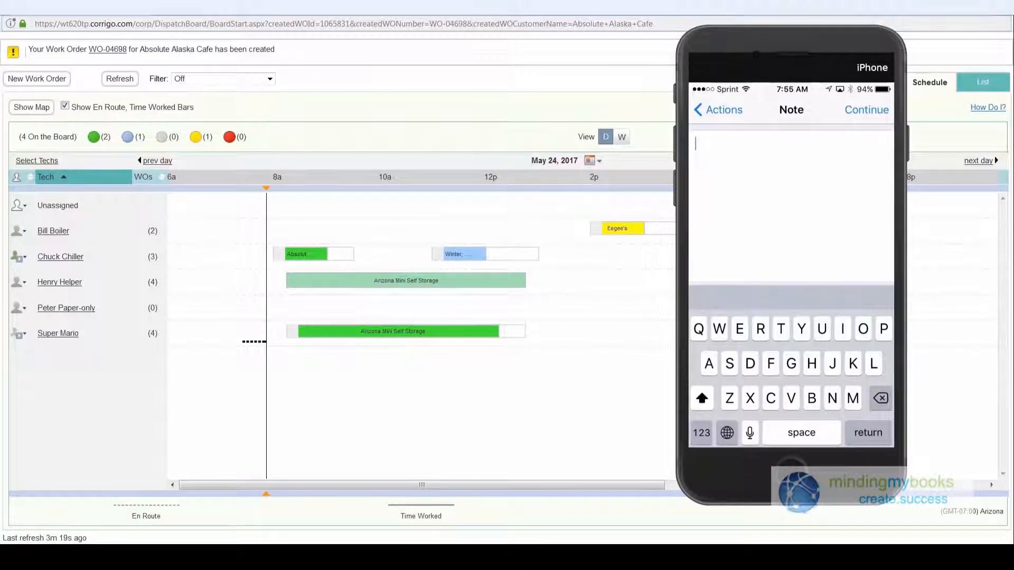
pyautogui.click(750, 433)
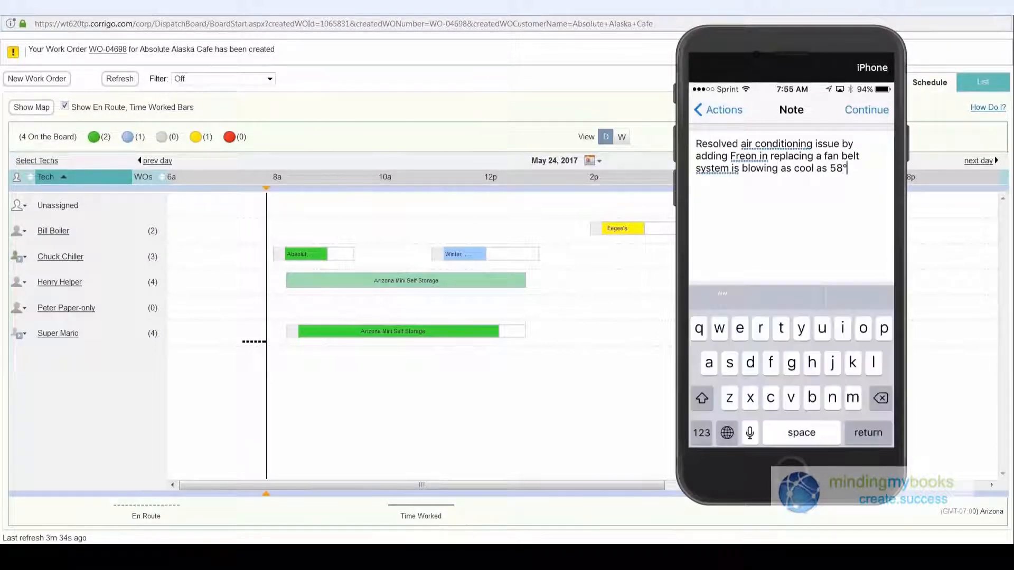
# Append a thumbs-up emoji to the completion note and continue to the Work Done details.
pyautogui.click(727, 433)
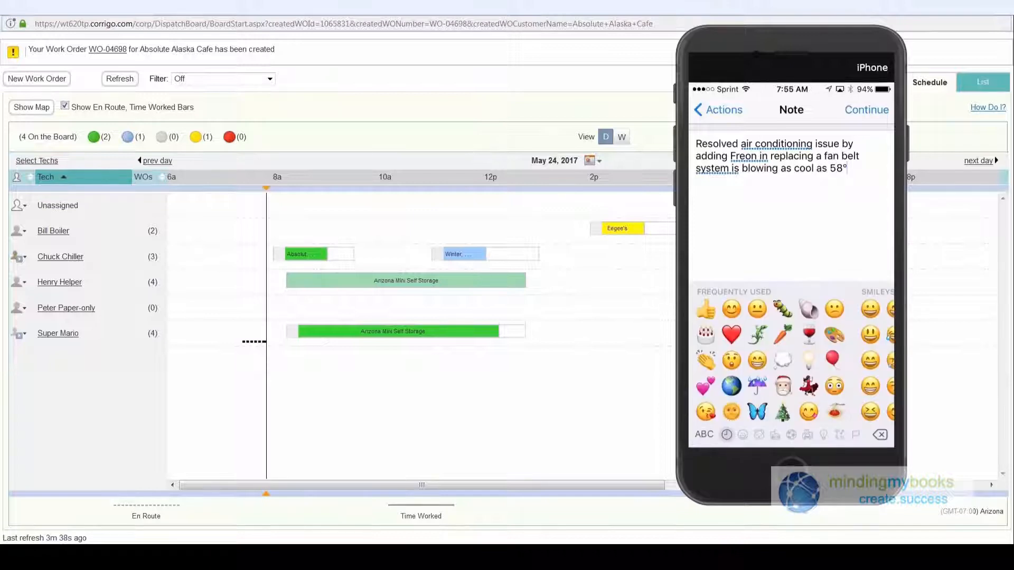
pyautogui.click(705, 309)
pyautogui.click(704, 434)
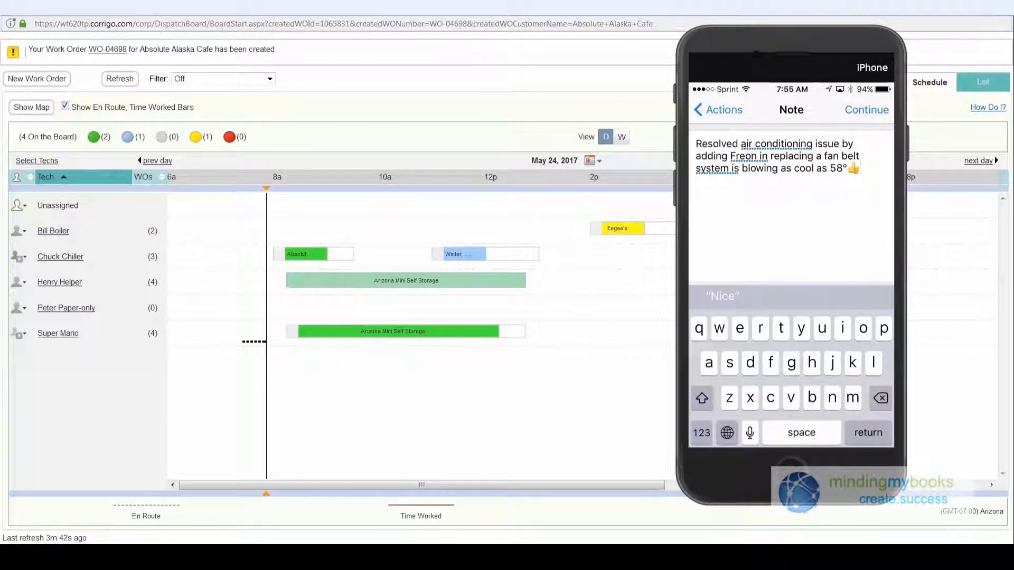
pyautogui.click(866, 110)
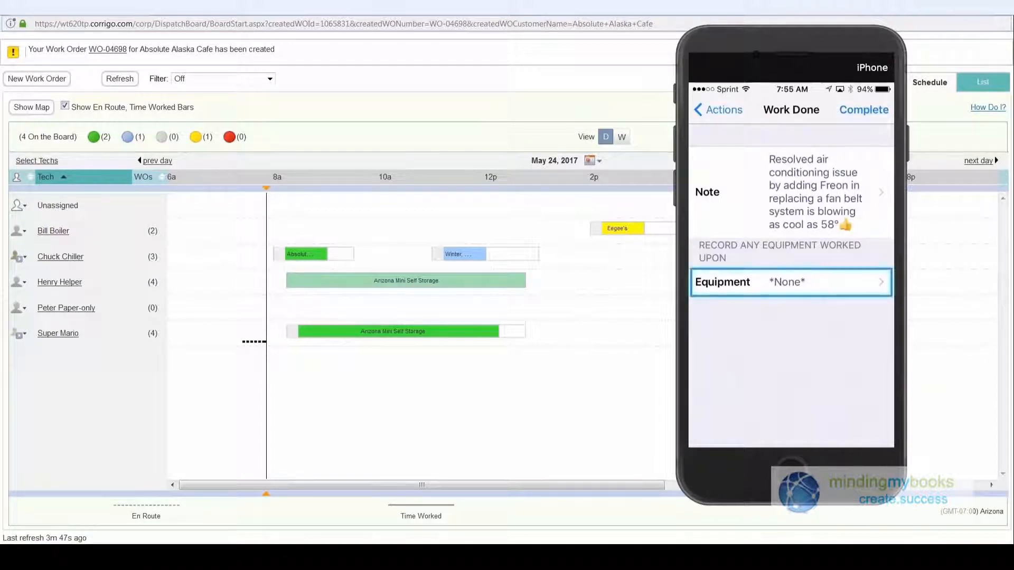
# Complete the work order with Package A/C Unit as the equipment worked upon and refresh the dispatch board.
pyautogui.click(790, 282)
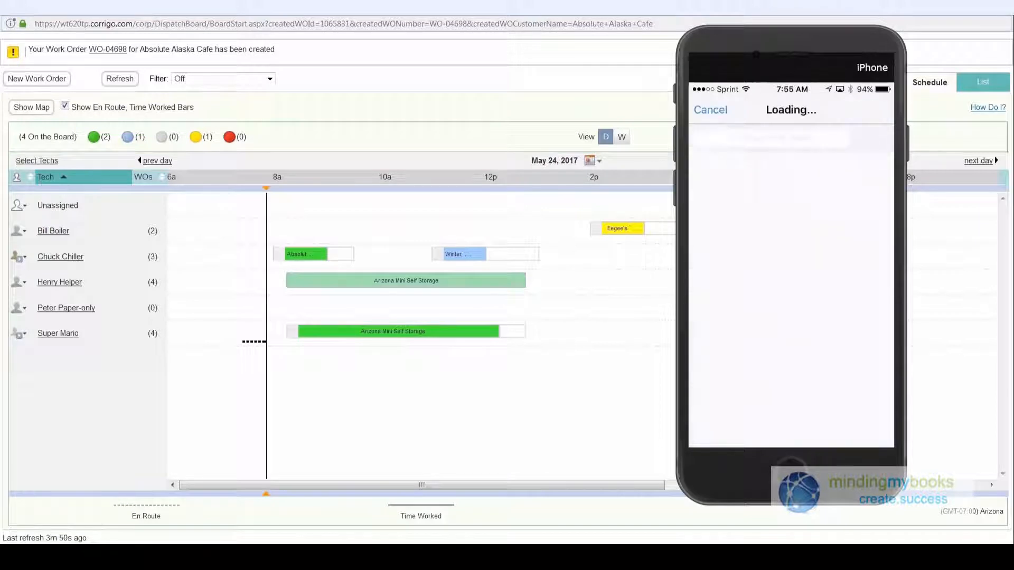
pyautogui.scroll(-1, 790, 285)
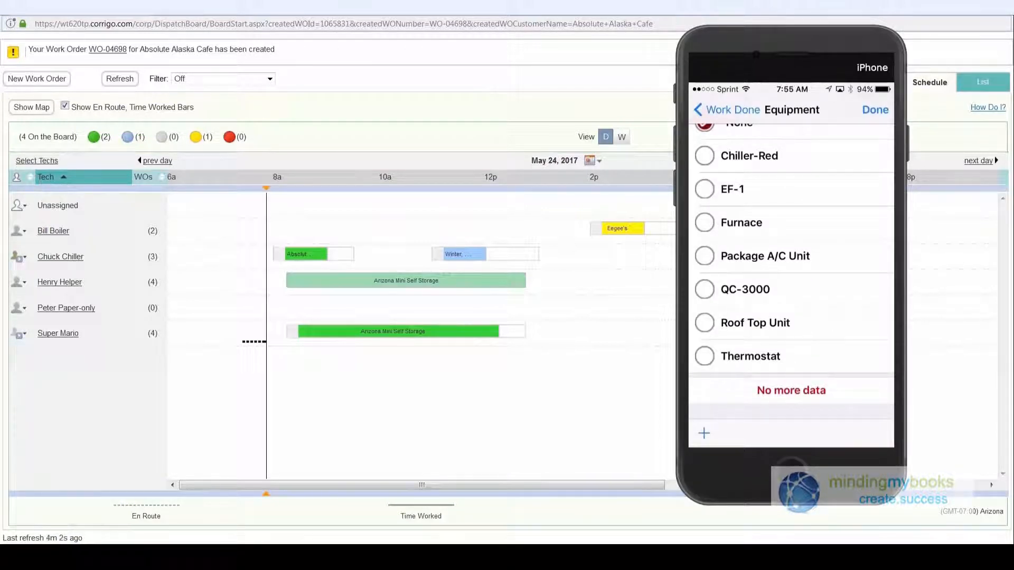
pyautogui.click(704, 256)
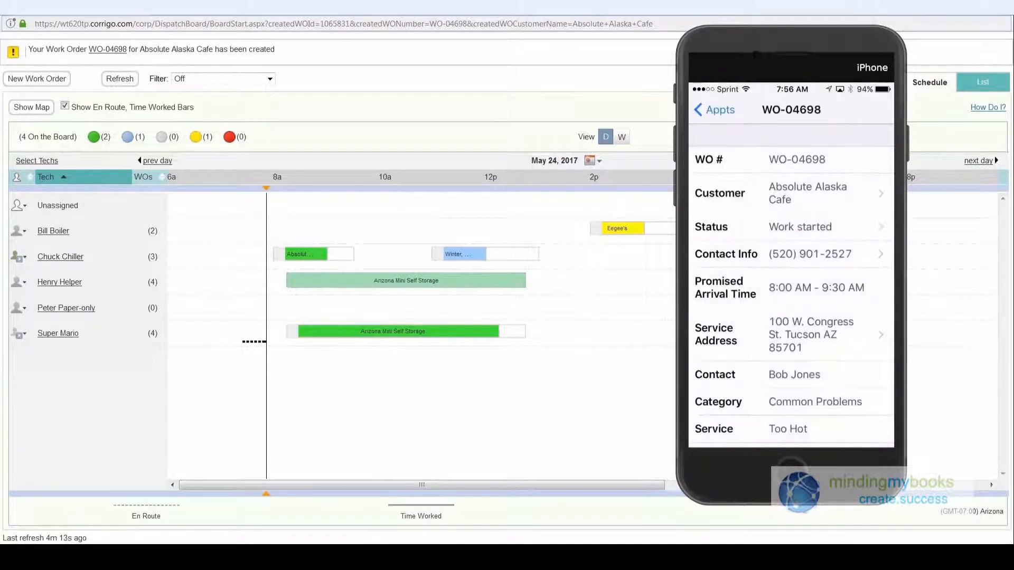
pyautogui.click(129, 83)
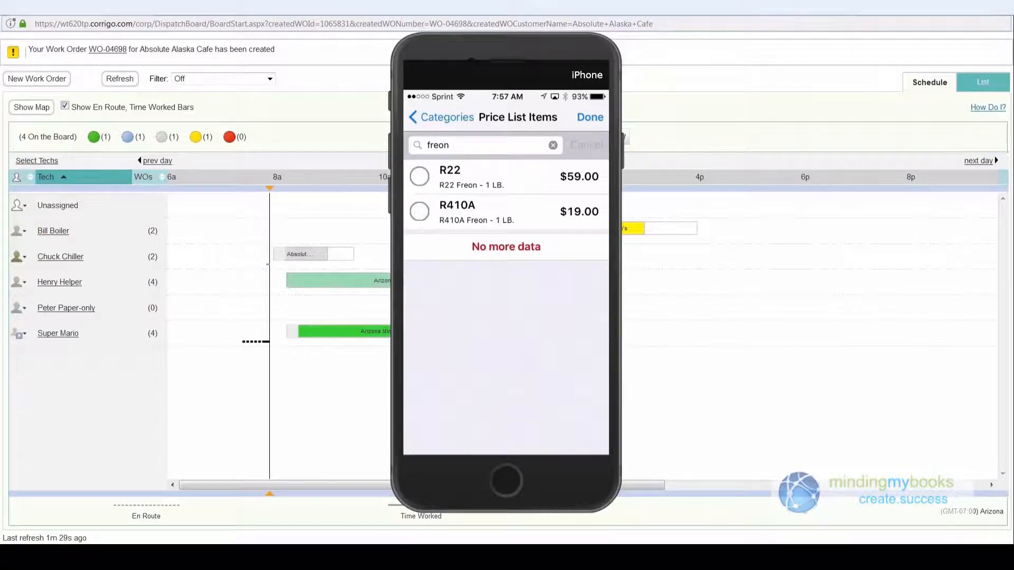
# Add the R22 Freon - 1 LB. price list item to the invoice with a quantity of 2.
pyautogui.click(419, 176)
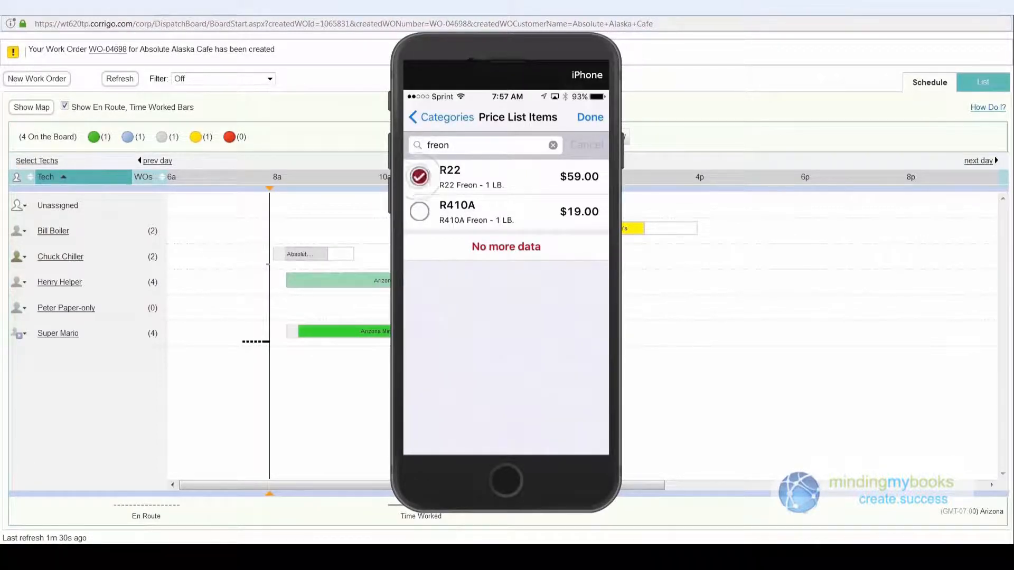
pyautogui.click(541, 279)
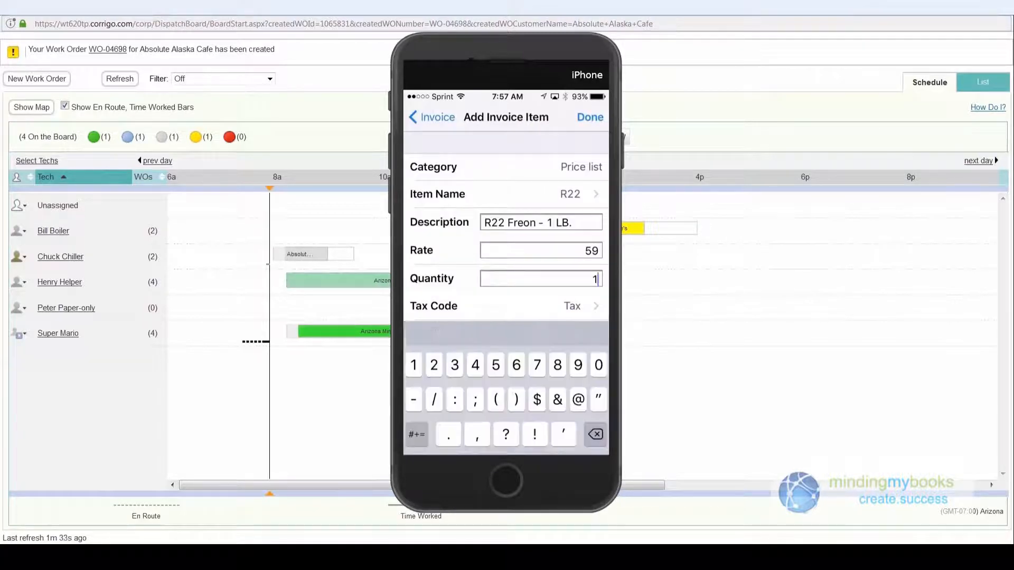
pyautogui.press('BackSpace')
pyautogui.write('2')
pyautogui.click(589, 118)
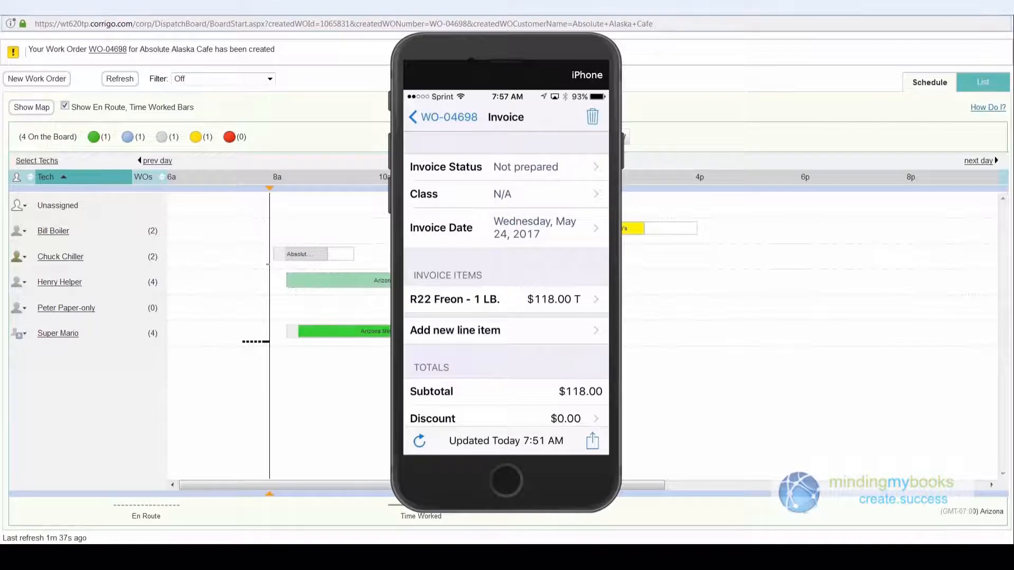
# Search the price list for "belt" and add item 3SBE-A1185, the belt replacement up to 48', to the invoice.
pyautogui.click(528, 330)
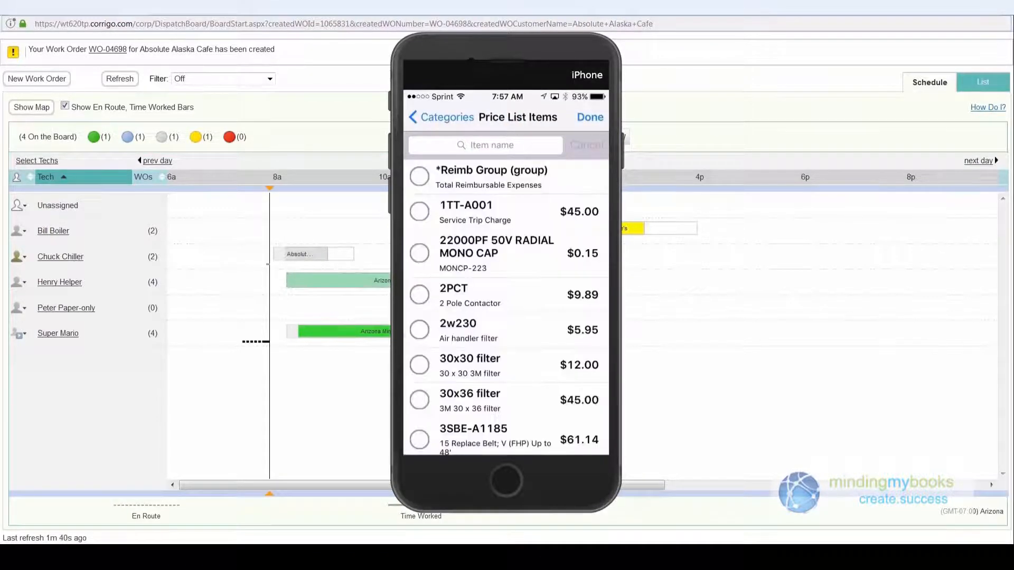
pyautogui.click(485, 144)
pyautogui.write('belt')
pyautogui.click(583, 440)
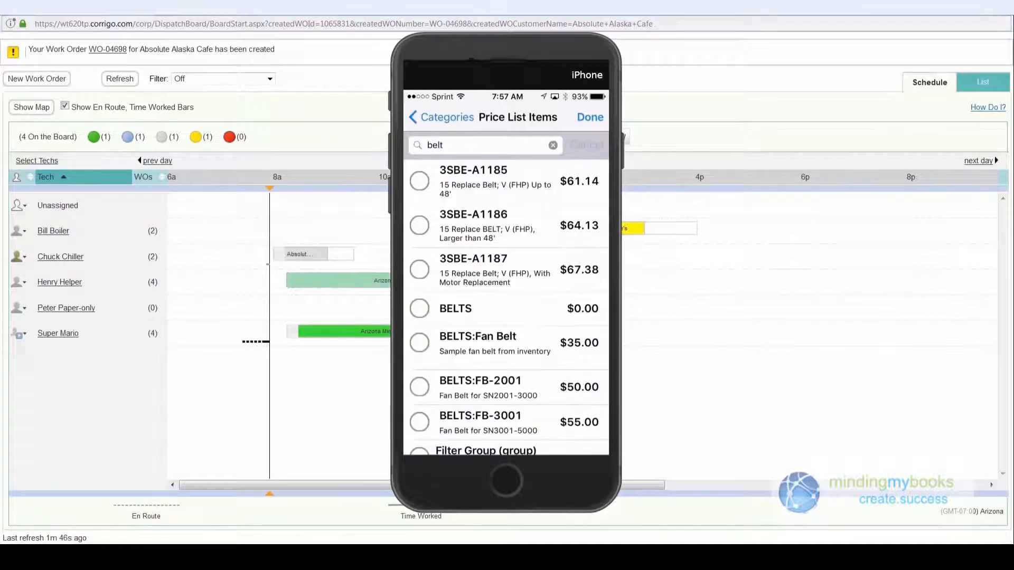
pyautogui.click(419, 181)
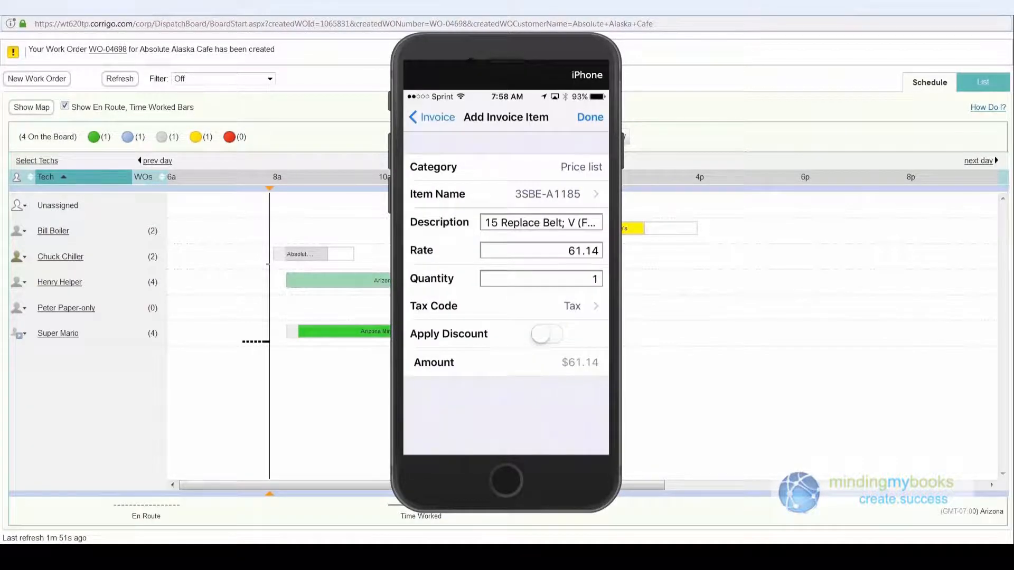
pyautogui.click(590, 117)
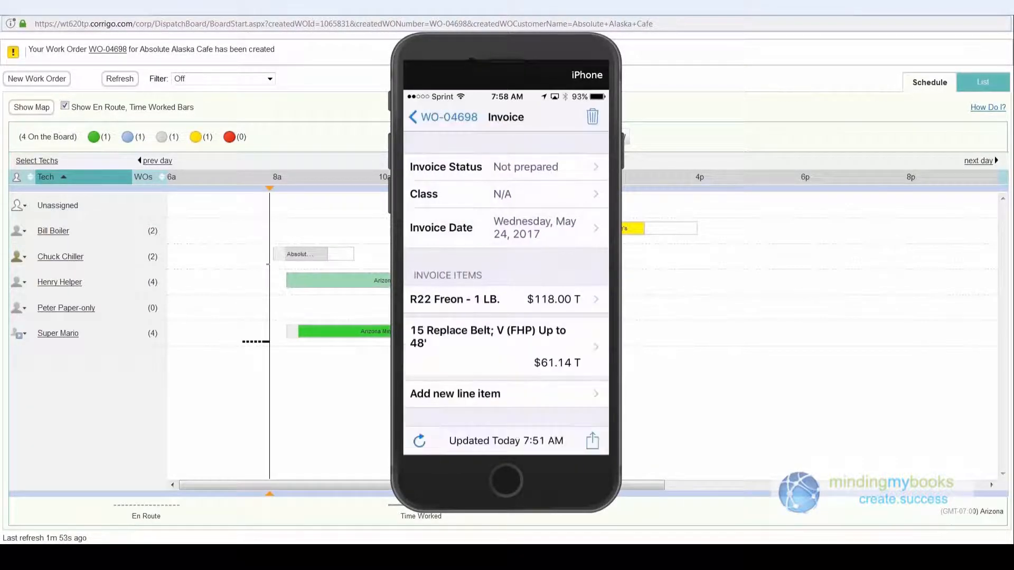
# Search the price list for "labor" and add item L-FH, First Hour Labor Charge, to the invoice with a quantity of 1.
pyautogui.click(543, 394)
pyautogui.click(594, 117)
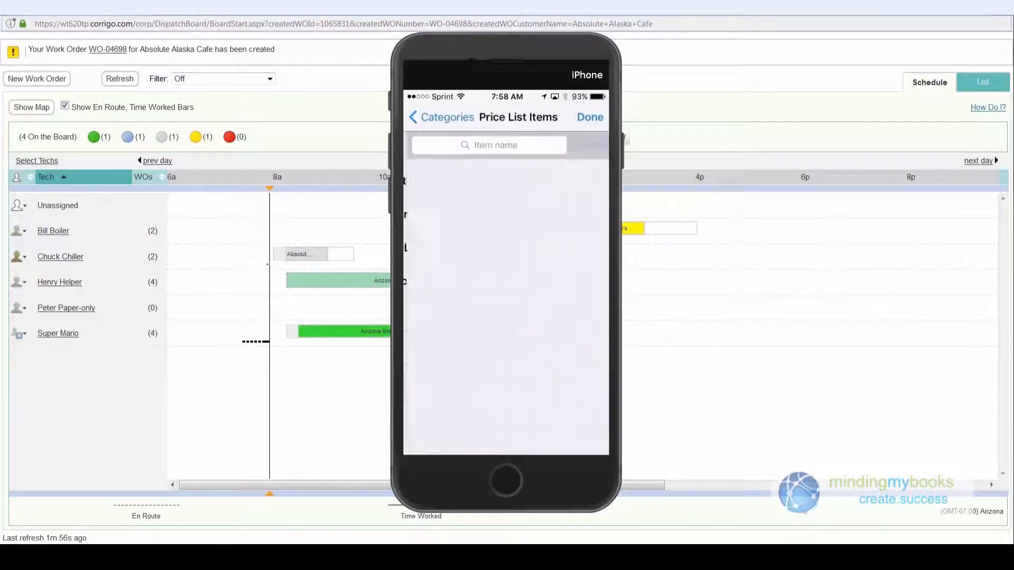
pyautogui.write('labor')
pyautogui.click(584, 440)
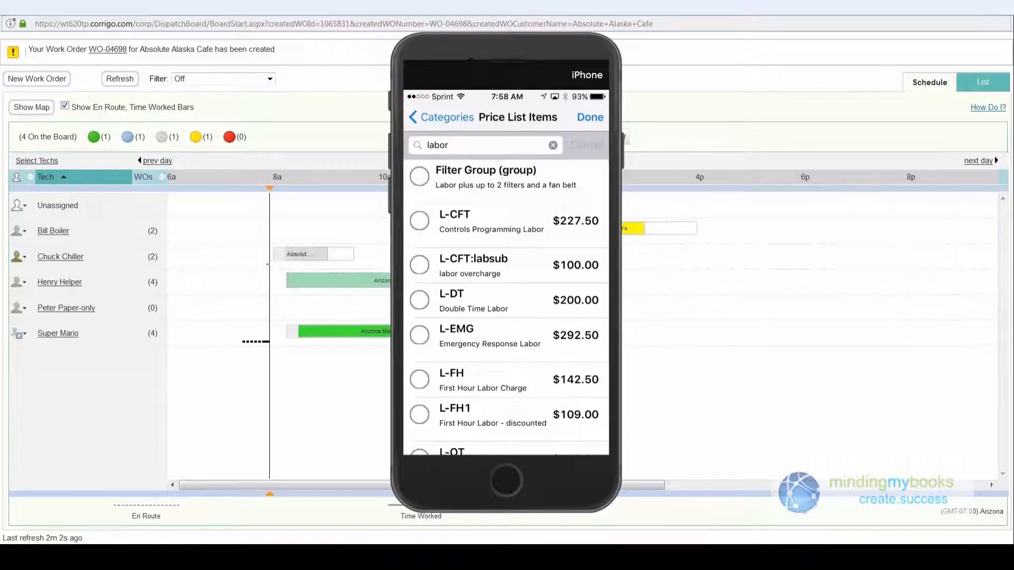
pyautogui.click(419, 379)
pyautogui.click(589, 117)
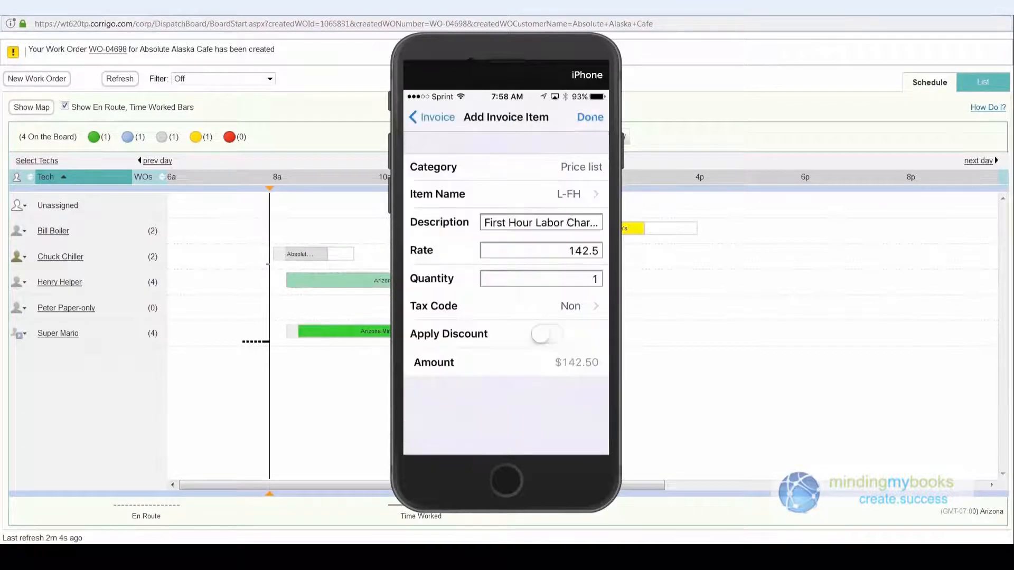
pyautogui.click(589, 118)
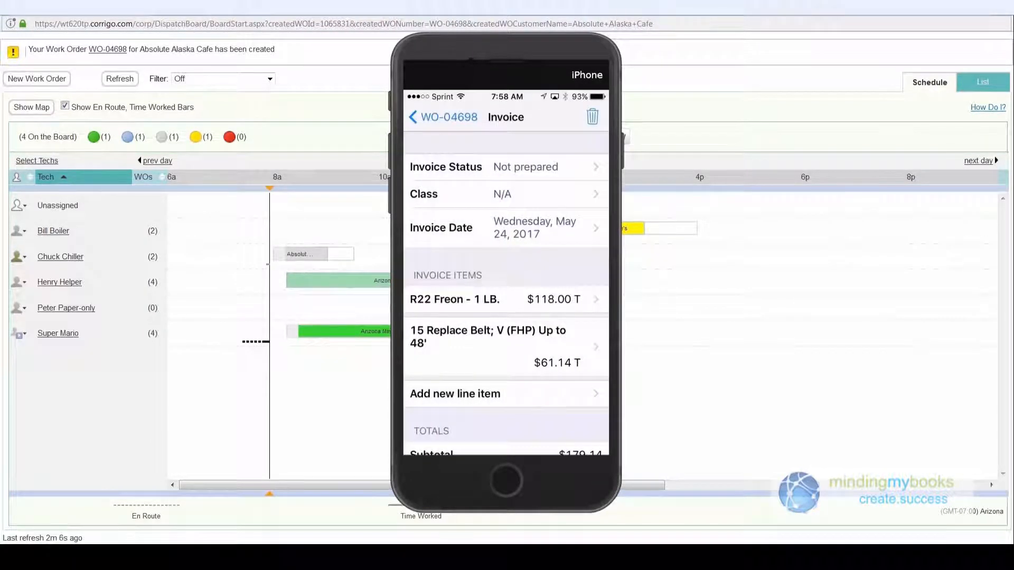
pyautogui.scroll(-2, 506, 295)
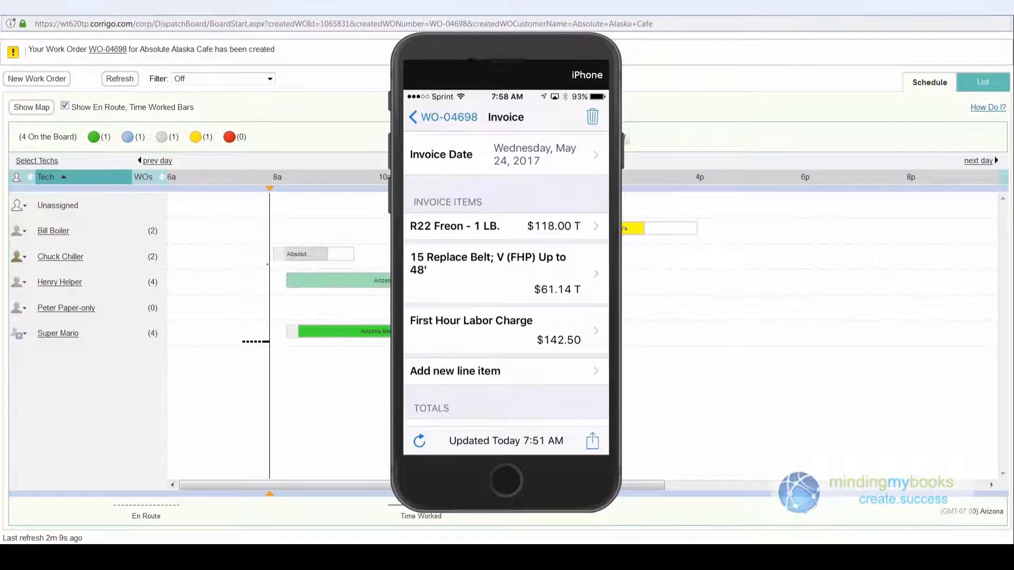
# Set the invoice status to Prepared and open the payment entry for the invoice.
pyautogui.scroll(2, 506, 280)
pyautogui.click(506, 170)
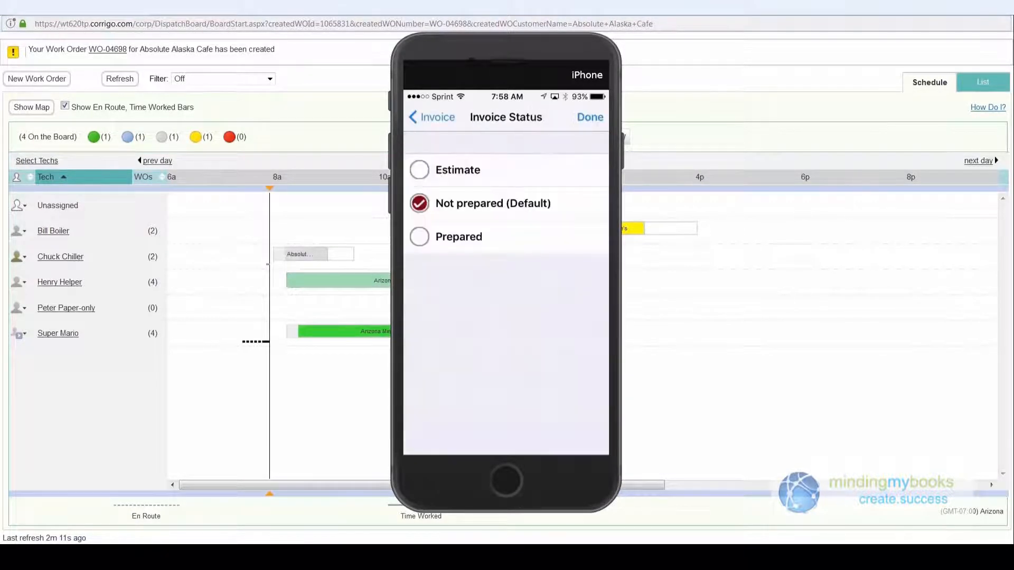
pyautogui.click(458, 236)
pyautogui.click(590, 117)
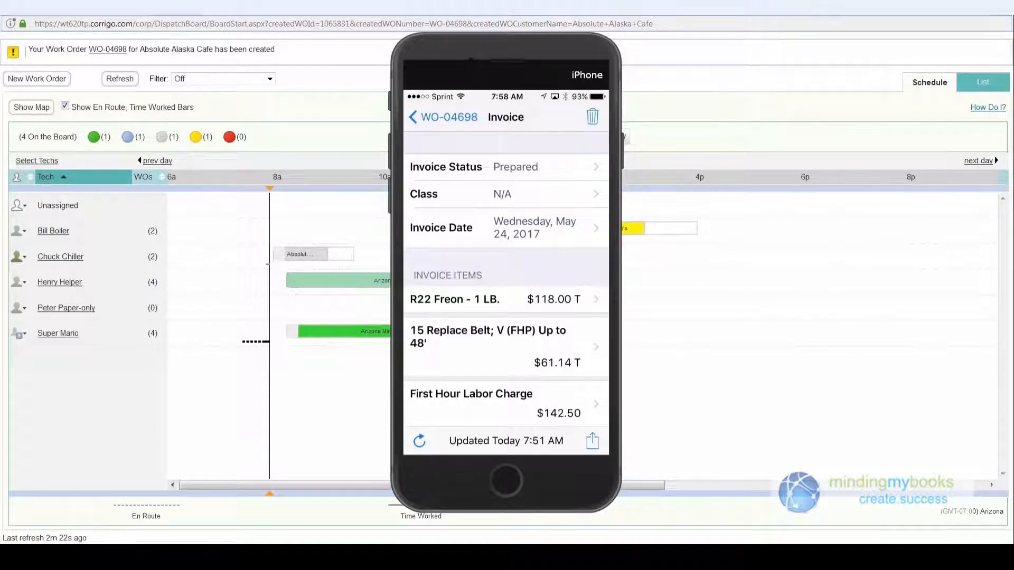
pyautogui.click(592, 440)
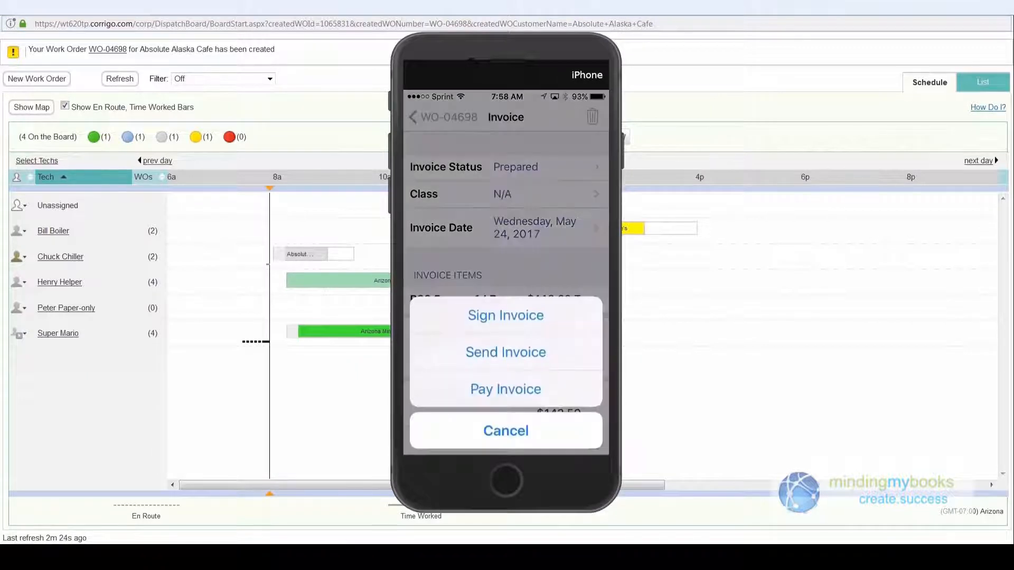
pyautogui.click(506, 391)
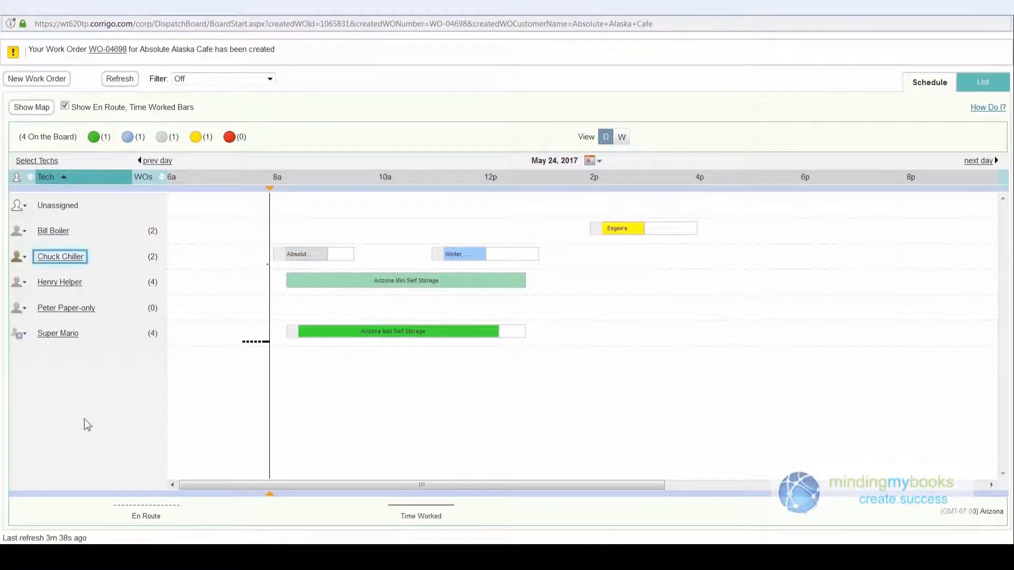
# Open the assigned technician's details from the dispatch board and examine the completed Absolute Alaska Cafe work order.
pyautogui.click(74, 257)
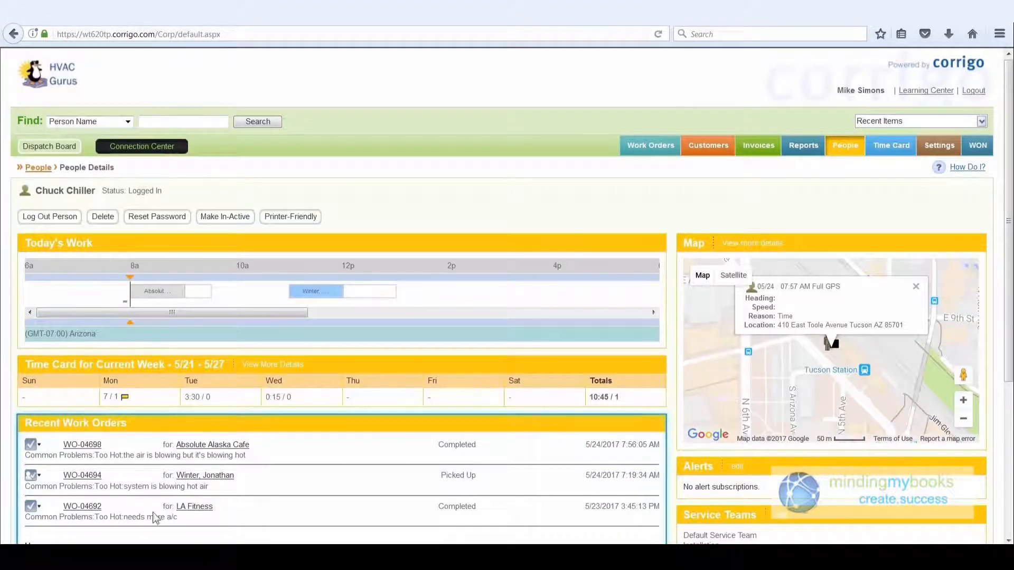
pyautogui.scroll(-2, 196, 390)
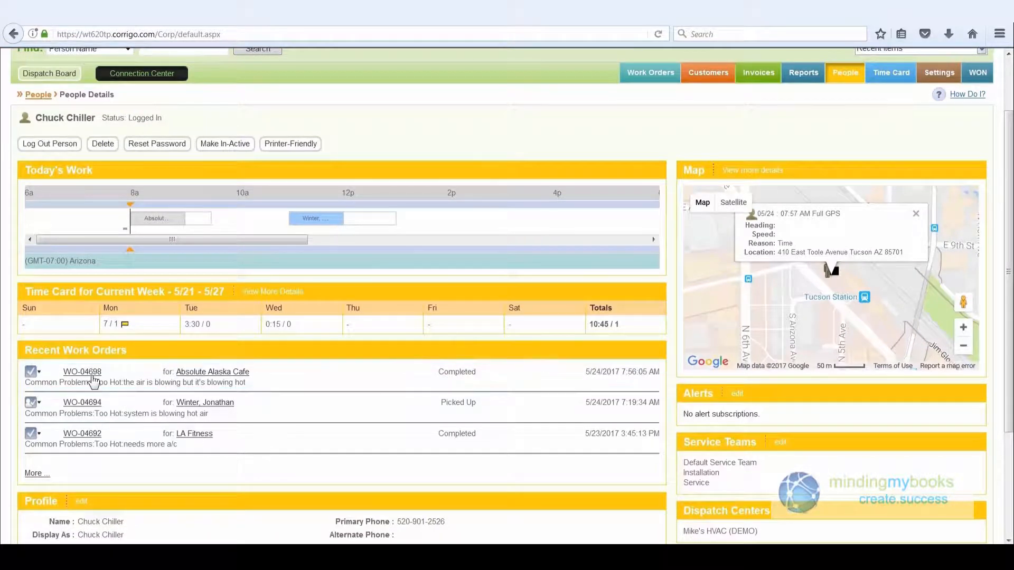
pyautogui.click(92, 375)
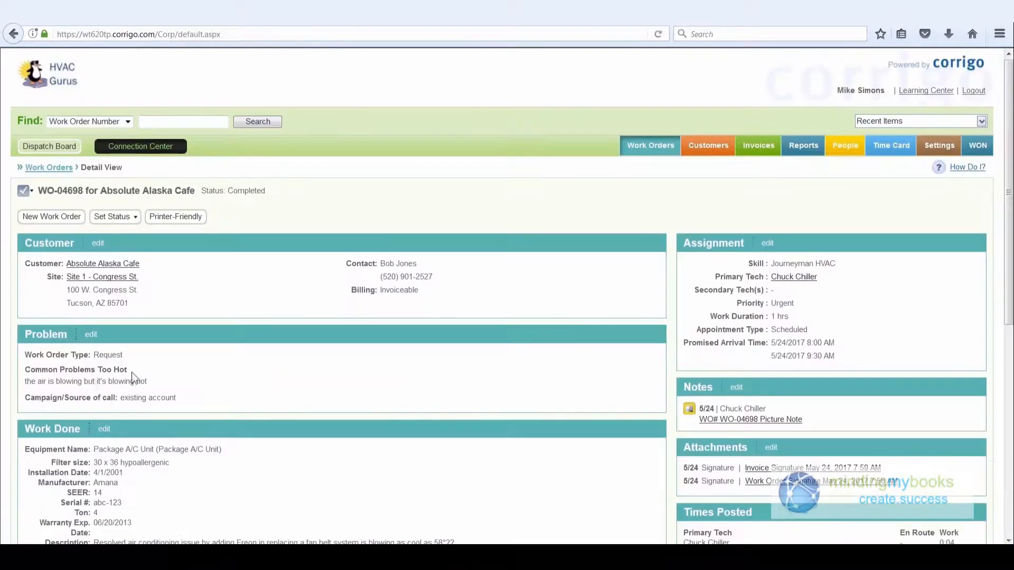
pyautogui.scroll(-2, 135, 380)
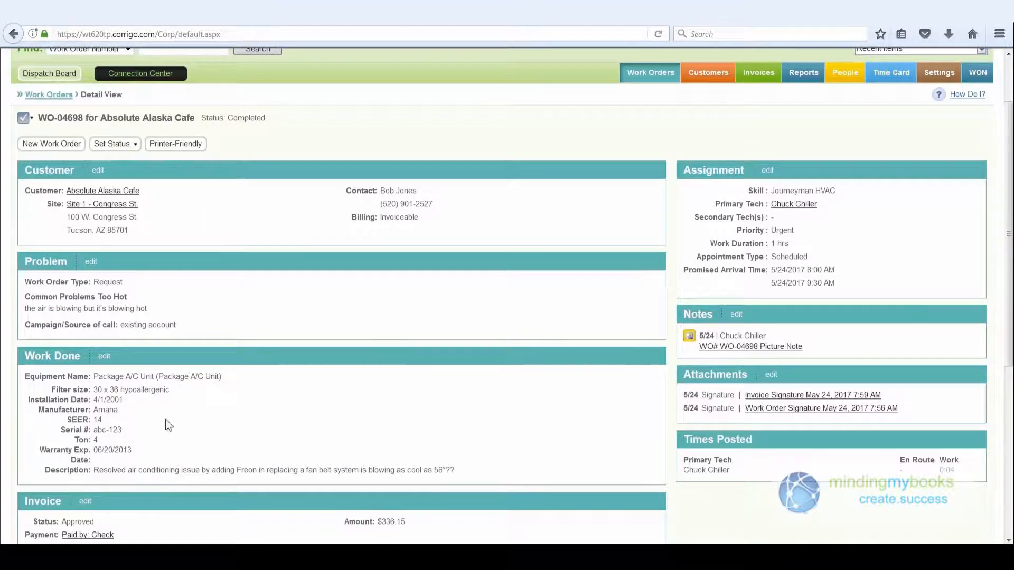
# View the work order's picture note and its attached work order signature.
pyautogui.scroll(-3, 165, 423)
pyautogui.click(725, 275)
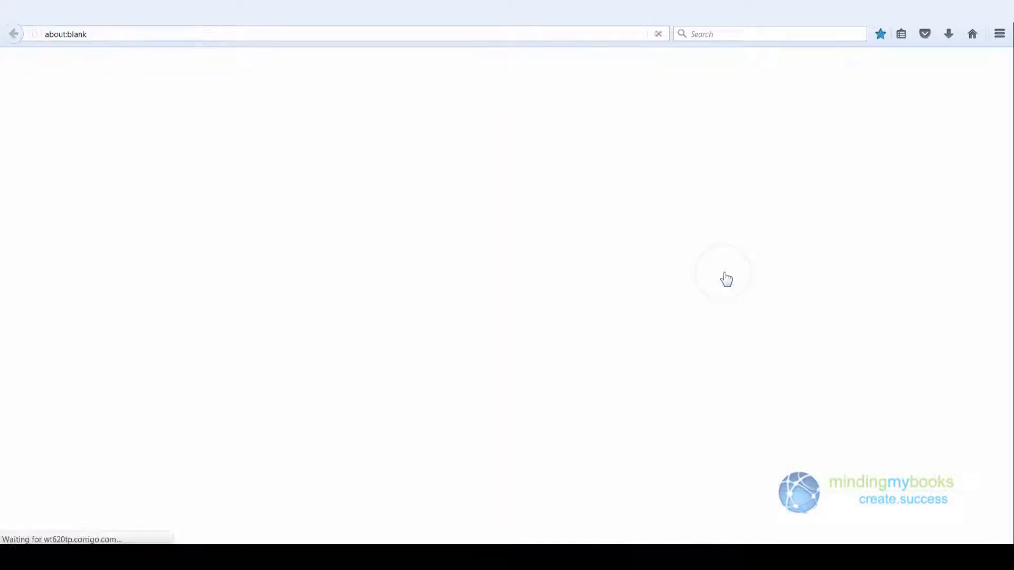
pyautogui.click(948, 34)
pyautogui.click(822, 81)
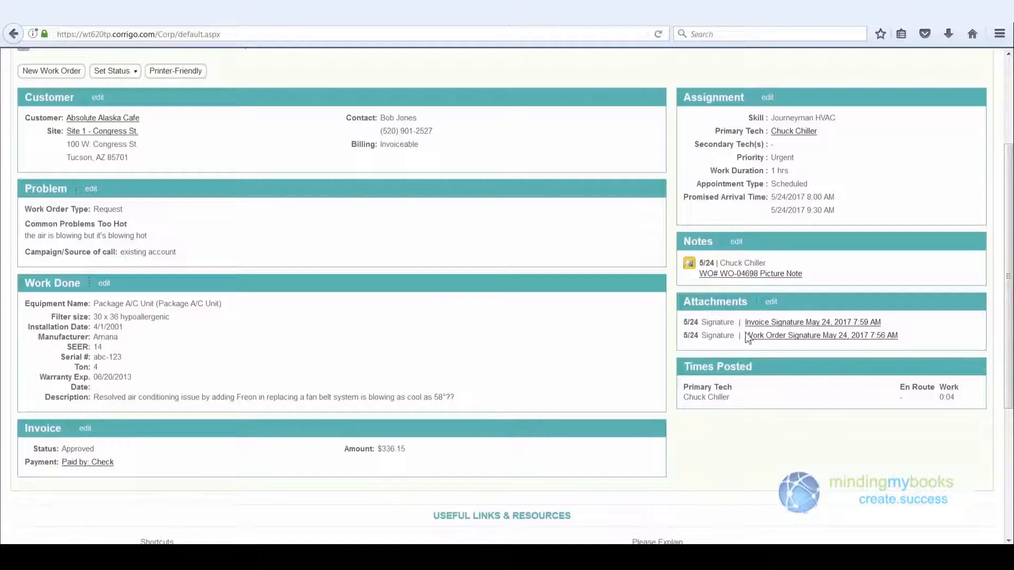
pyautogui.click(769, 335)
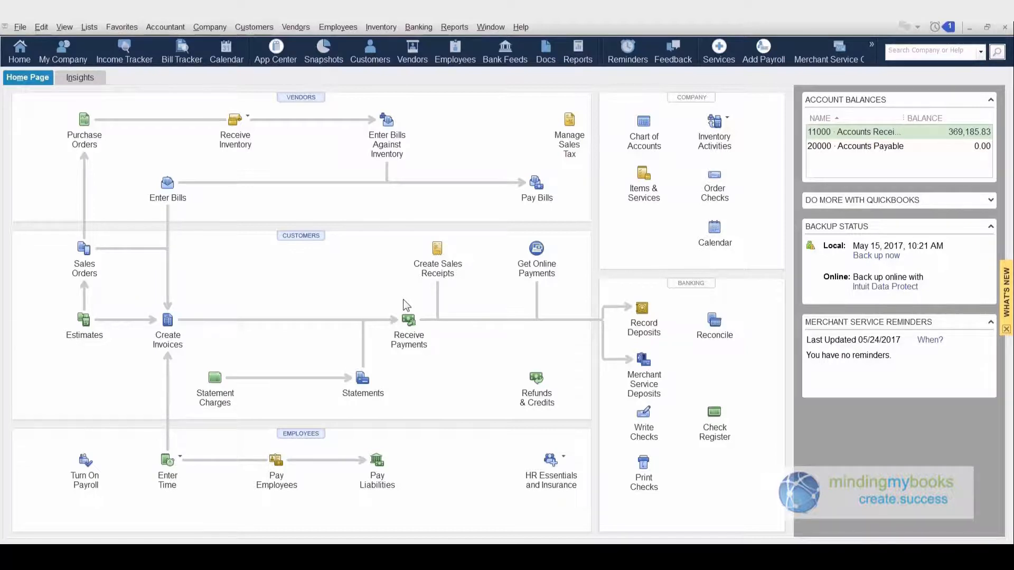
# Switch to QuickBooks and start the full Intuit Field Svc. synchronization.
pyautogui.click(23, 29)
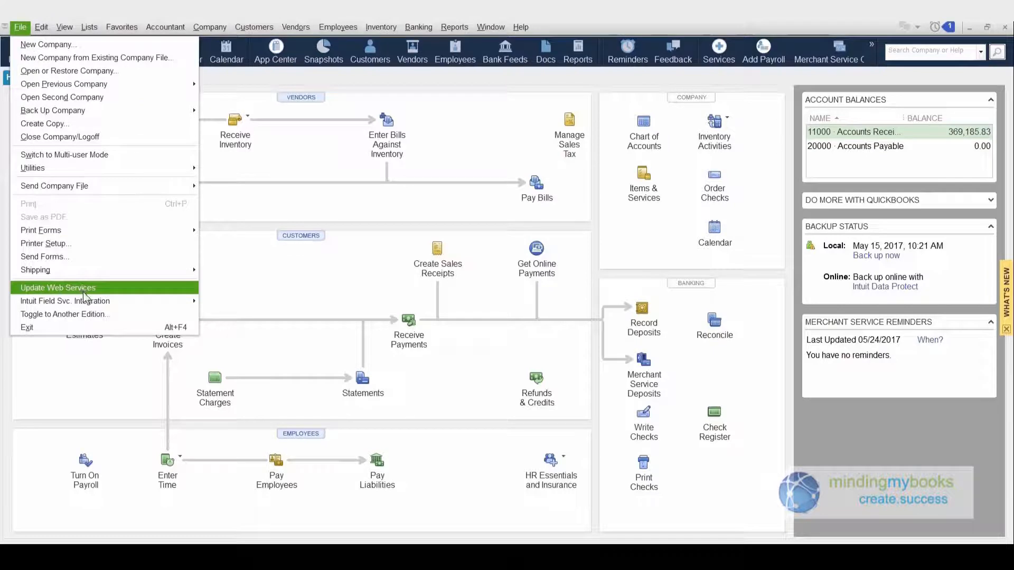
pyautogui.moveTo(90, 299)
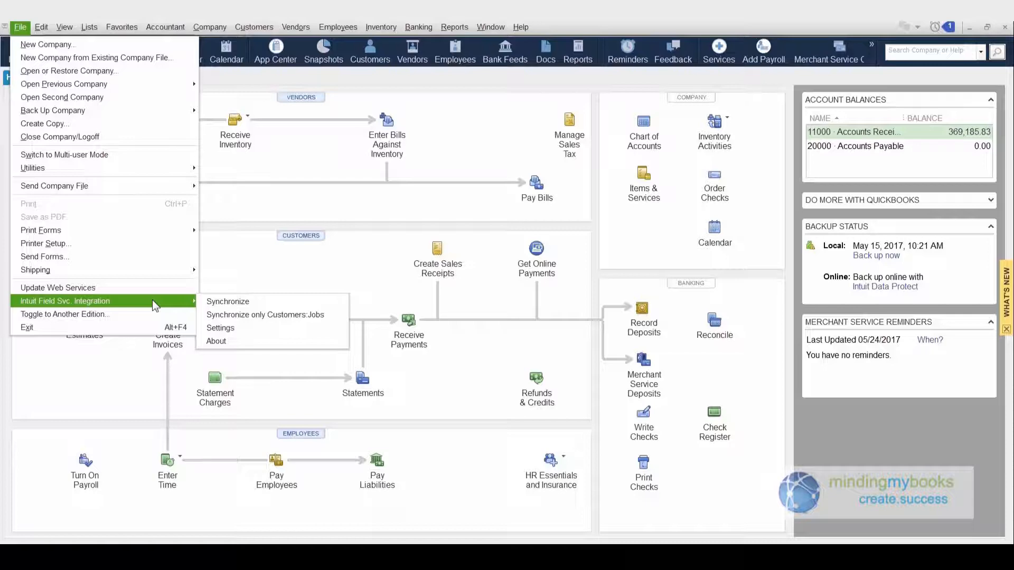
pyautogui.click(227, 302)
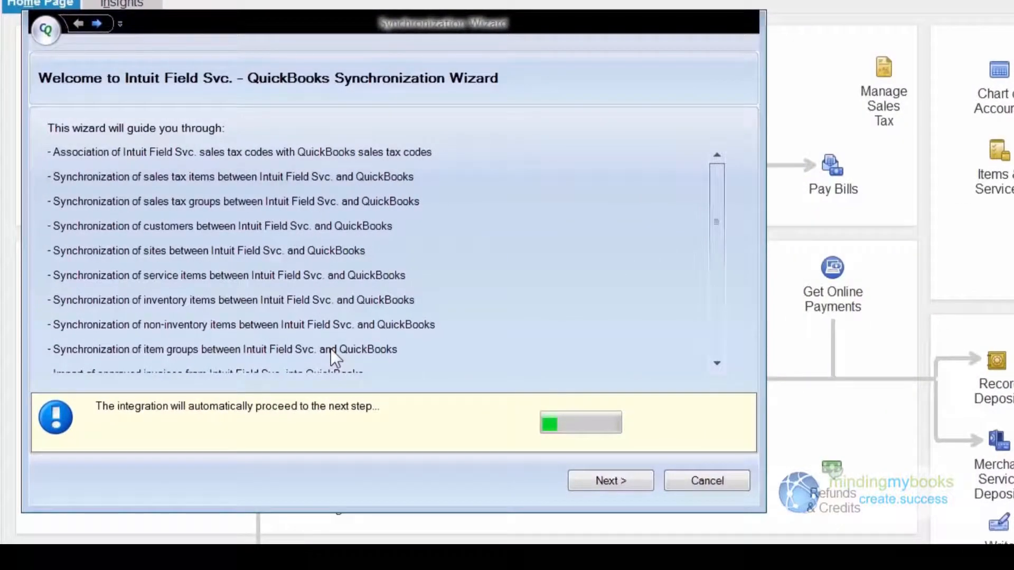
pyautogui.click(592, 480)
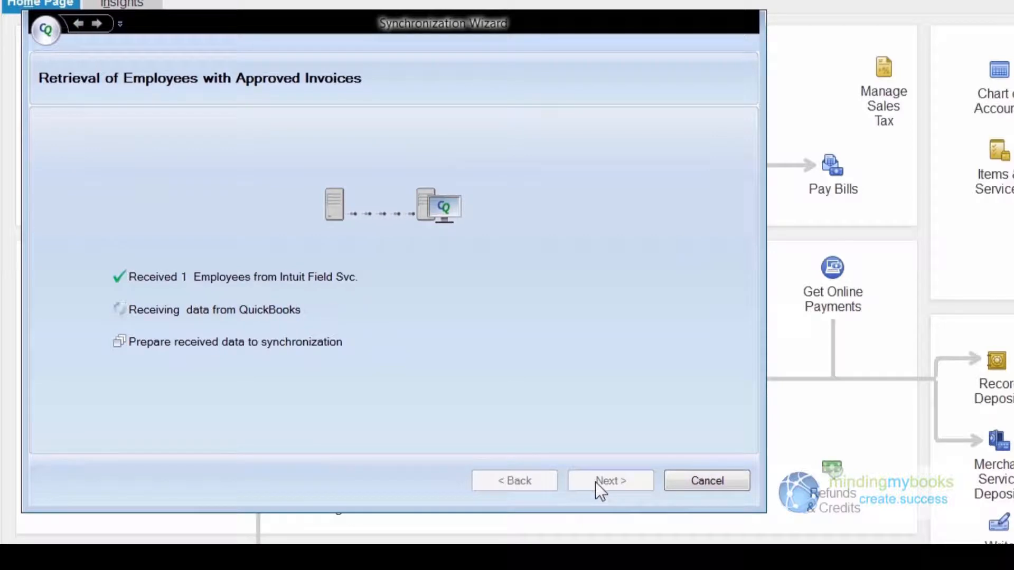
# Accept the technician's truck as the inventory site and import the approved Absolute Alaska Cafe and LA Fitness invoices.
pyautogui.click(595, 481)
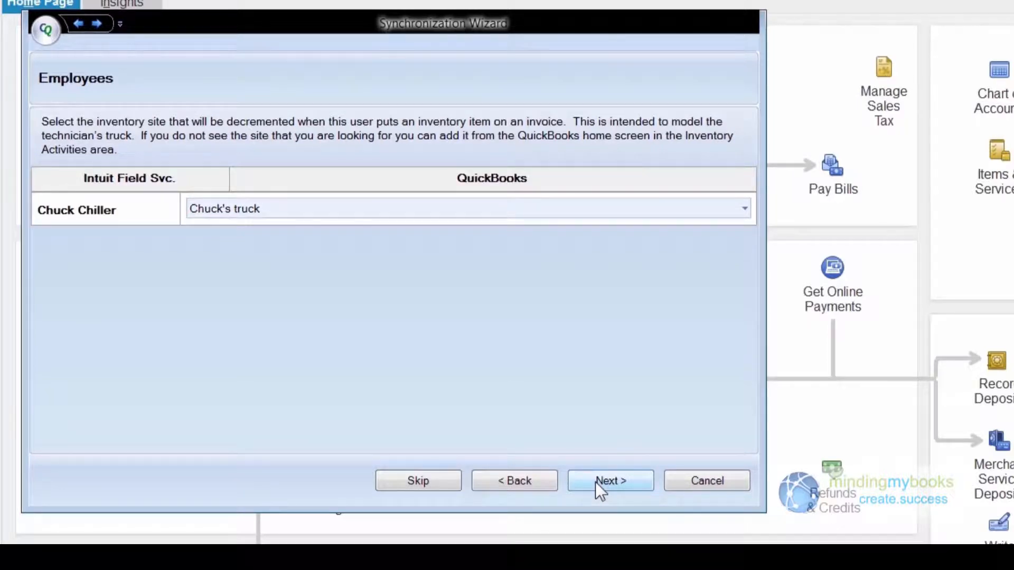
pyautogui.click(594, 481)
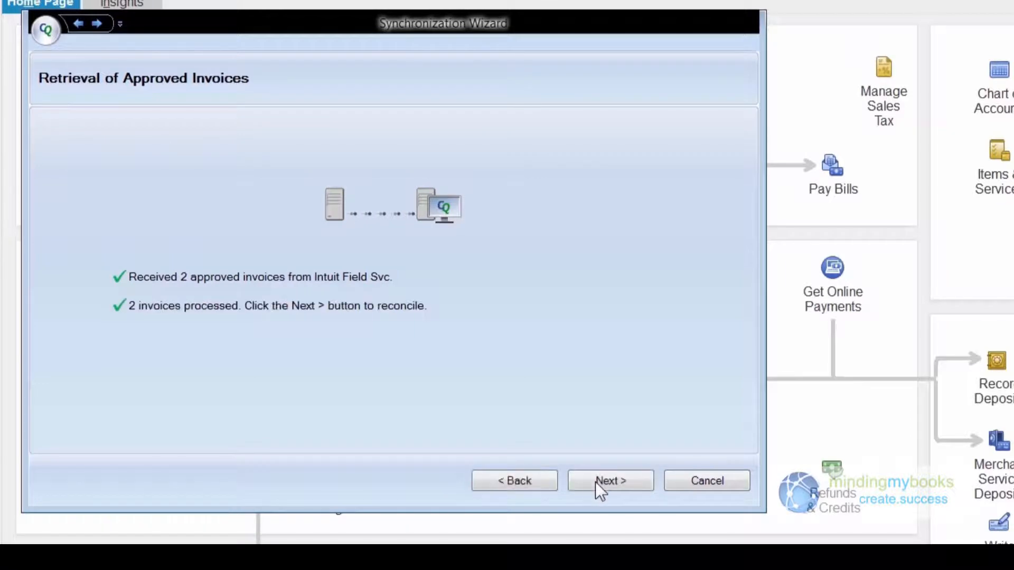
pyautogui.click(595, 482)
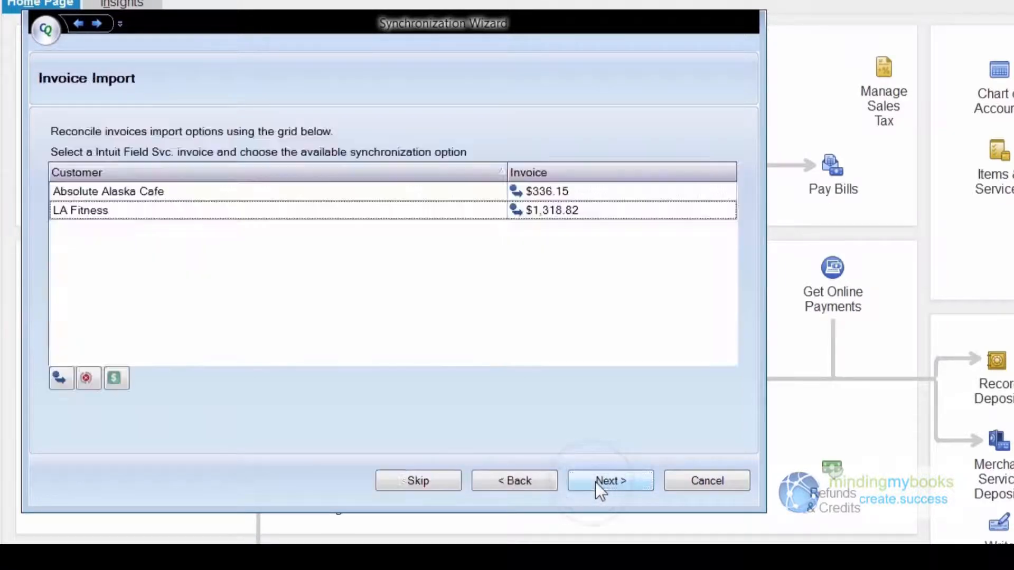
pyautogui.click(594, 481)
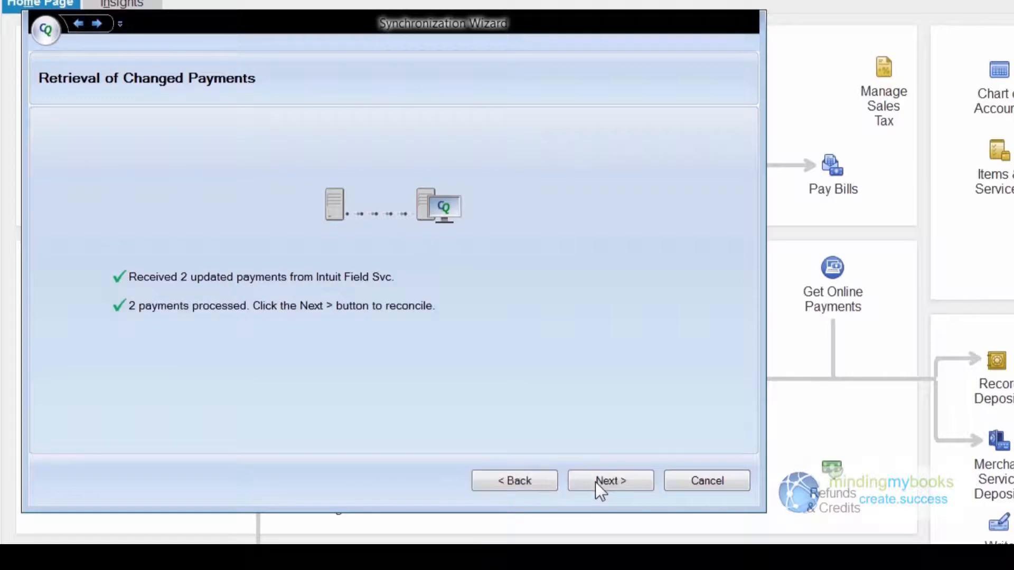
# Synchronize the changed payments into QuickBooks and finish the synchronization wizard.
pyautogui.click(595, 482)
pyautogui.click(595, 482)
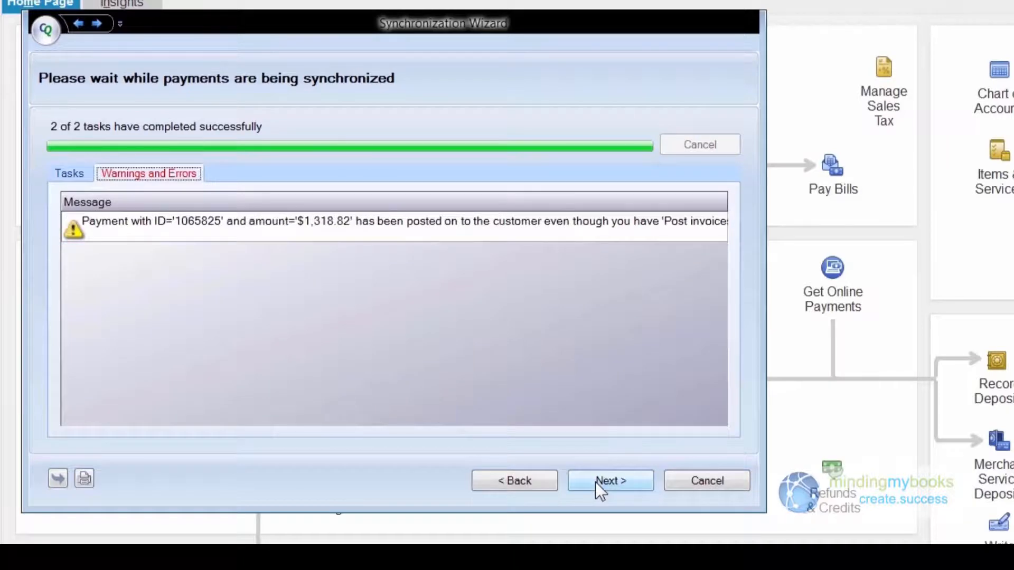
pyautogui.click(594, 482)
pyautogui.click(611, 481)
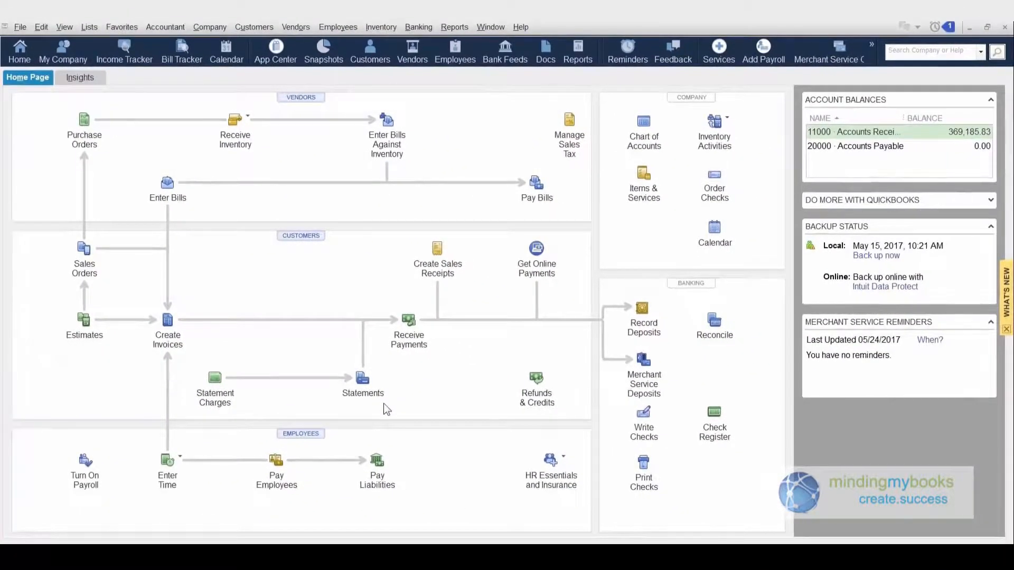
# Open the 05/24/2017 invoice of Absolute Alaska Cafe's Site 1 - Congress St. job from the customer list.
pyautogui.click(243, 27)
pyautogui.click(253, 46)
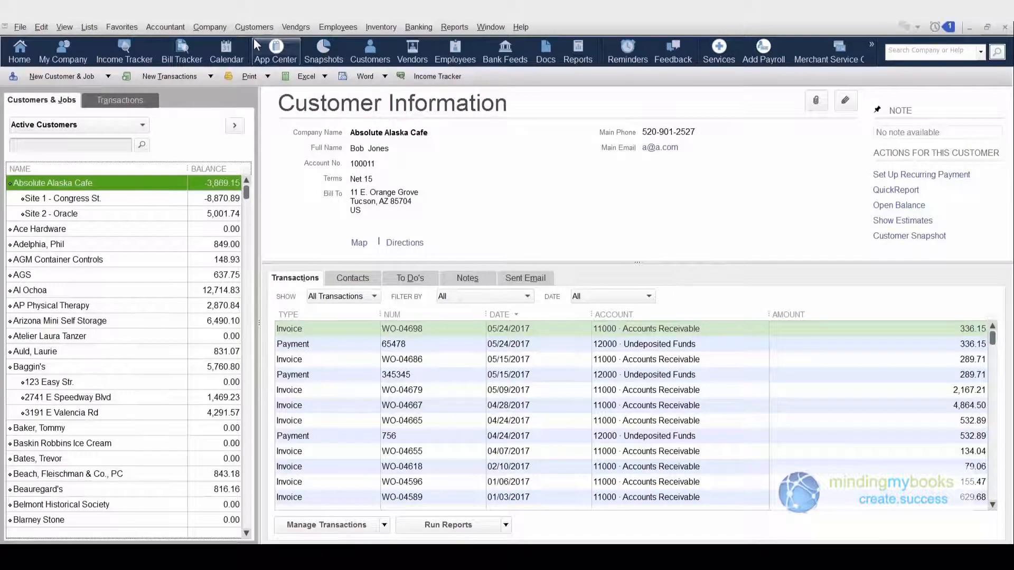
pyautogui.click(60, 198)
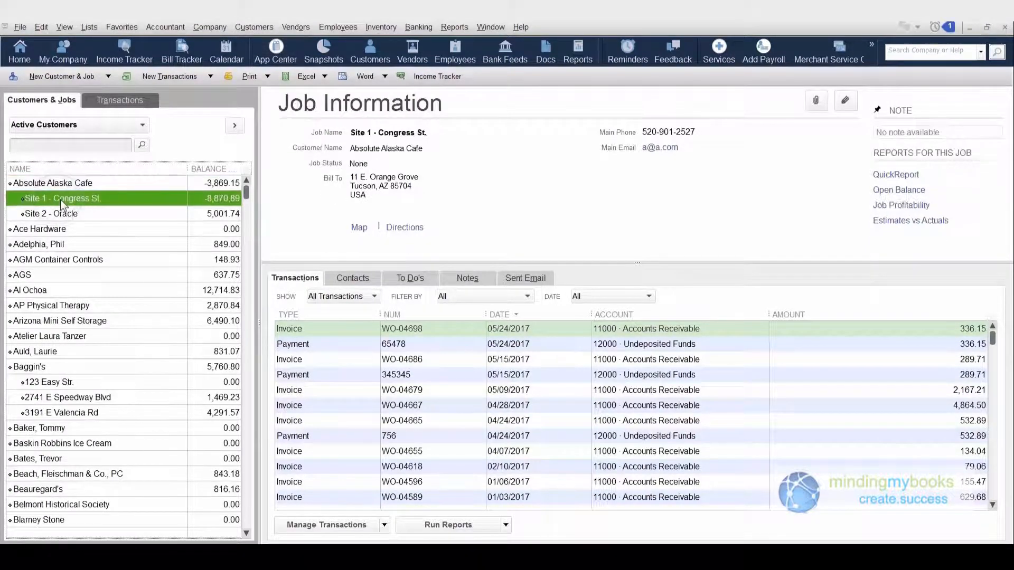
pyautogui.doubleClick(526, 329)
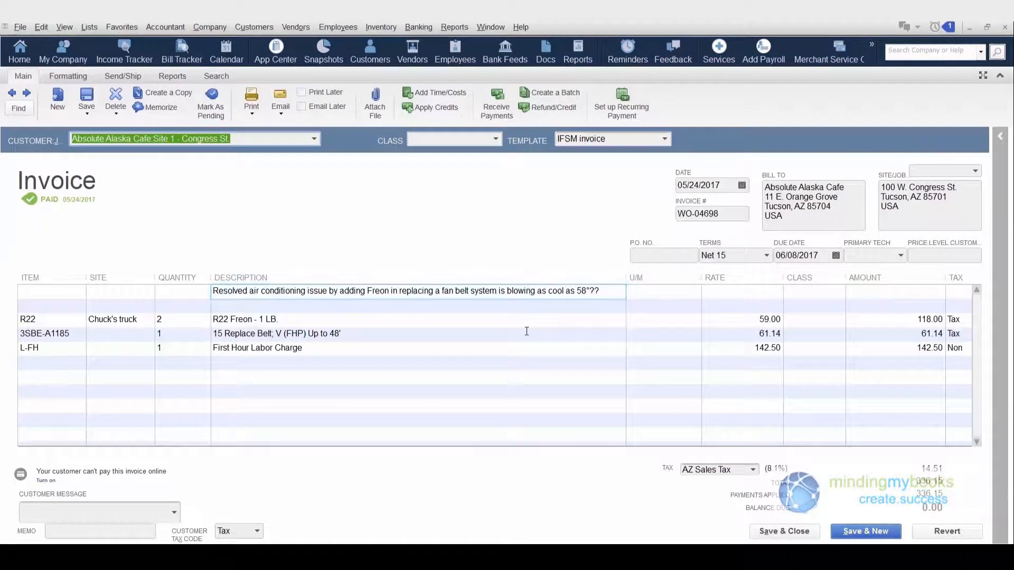
# Check the print preview of the imported invoice and close it.
pyautogui.click(252, 113)
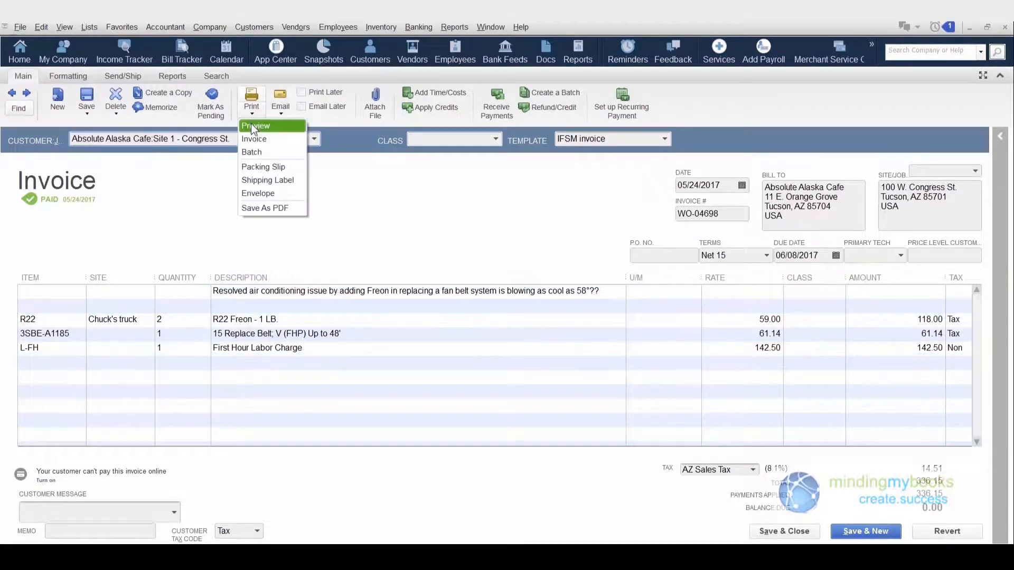
pyautogui.click(252, 123)
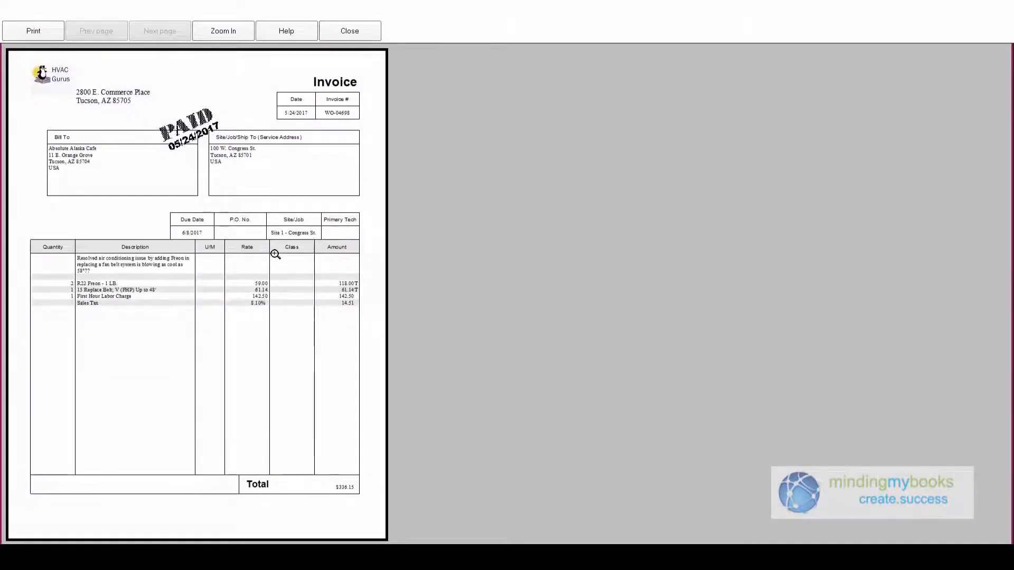
pyautogui.click(359, 27)
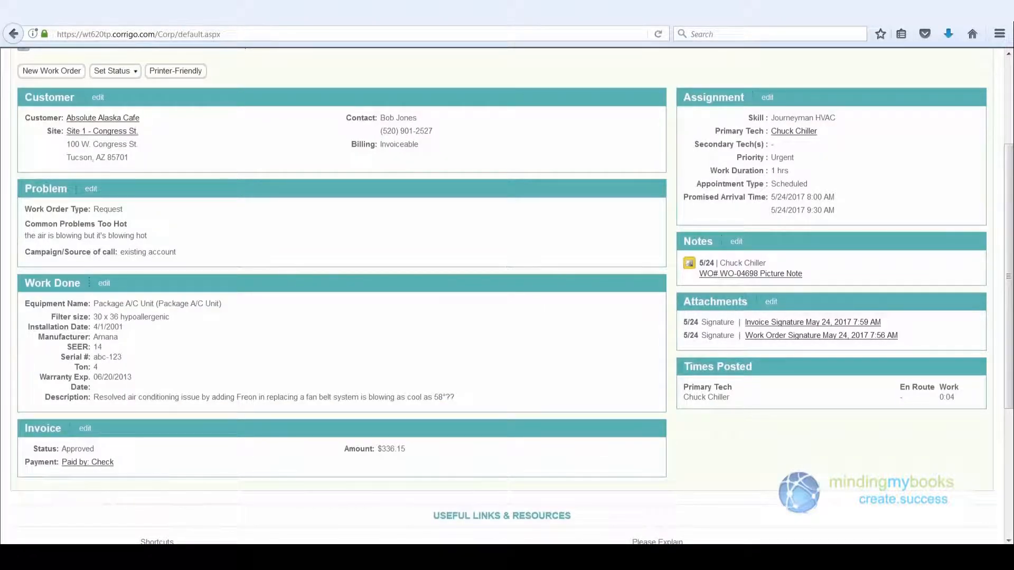
# Switch back to Corrigo and open the assigned technician's details from the people list.
pyautogui.scroll(5, 464, 446)
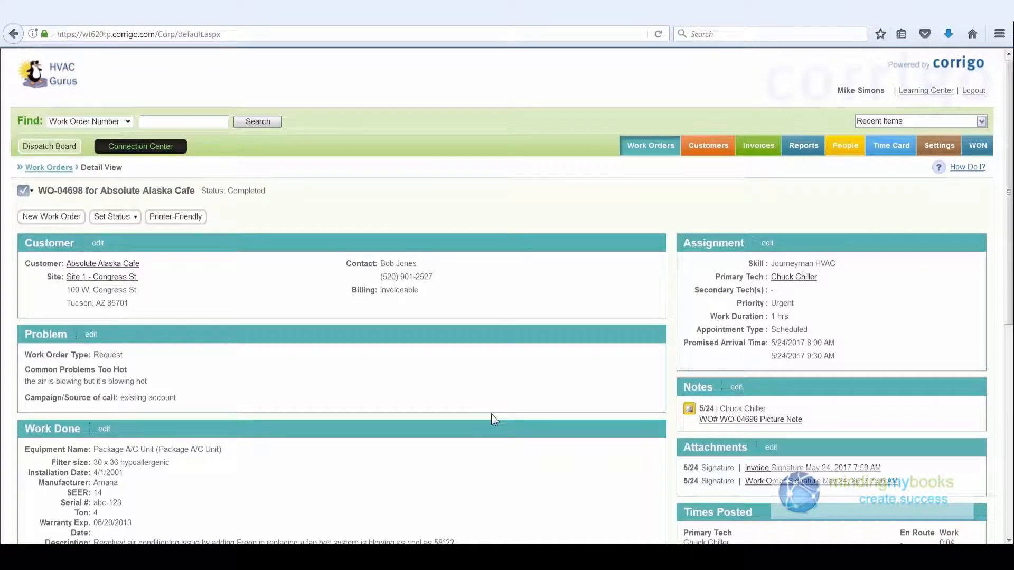
pyautogui.click(846, 146)
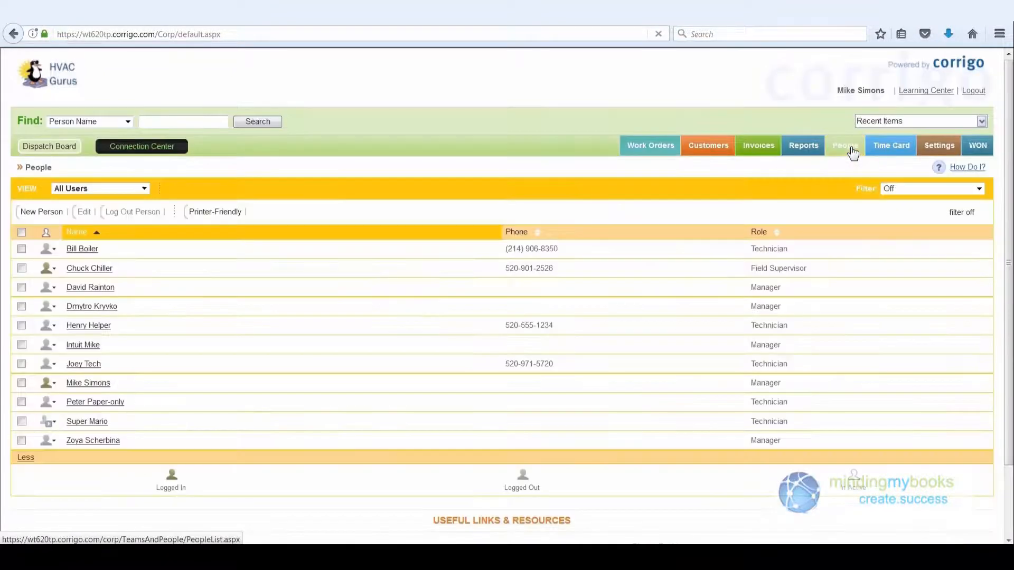
pyautogui.click(101, 272)
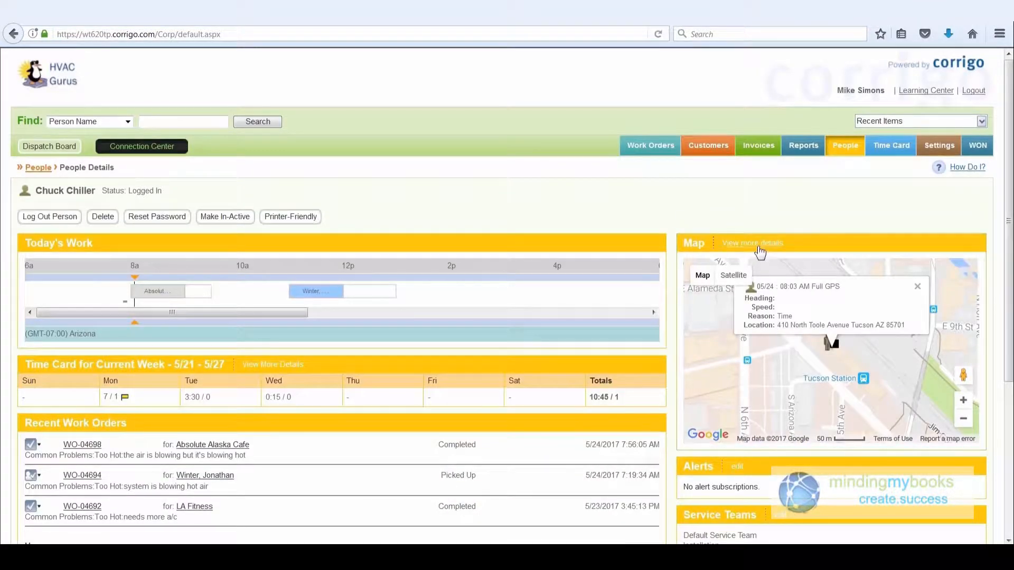
# Open the technician's detailed map and inspect the GPS fix at E Grant Rd.
pyautogui.click(760, 246)
pyautogui.scroll(-3, 1008, 266)
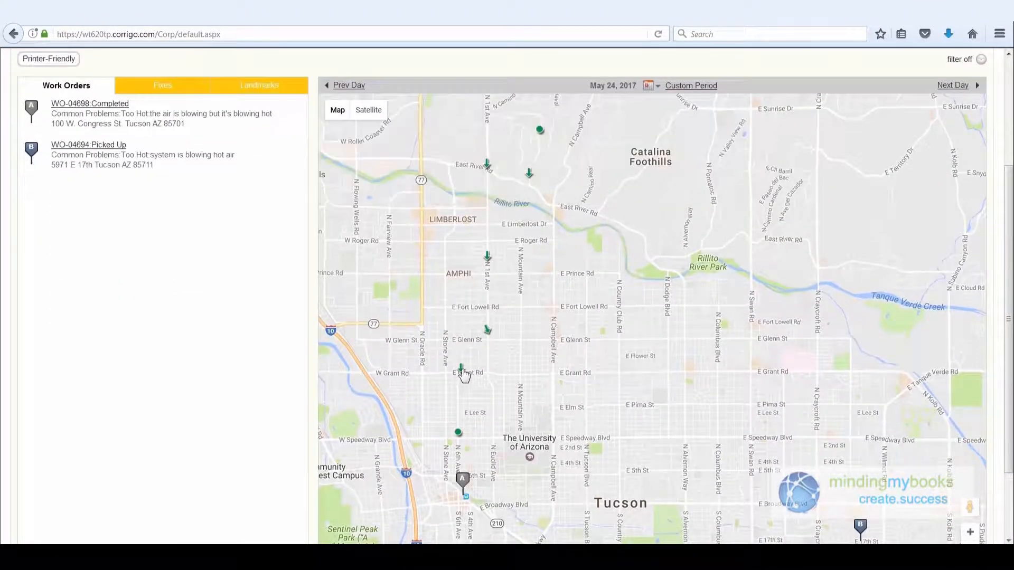
pyautogui.click(463, 372)
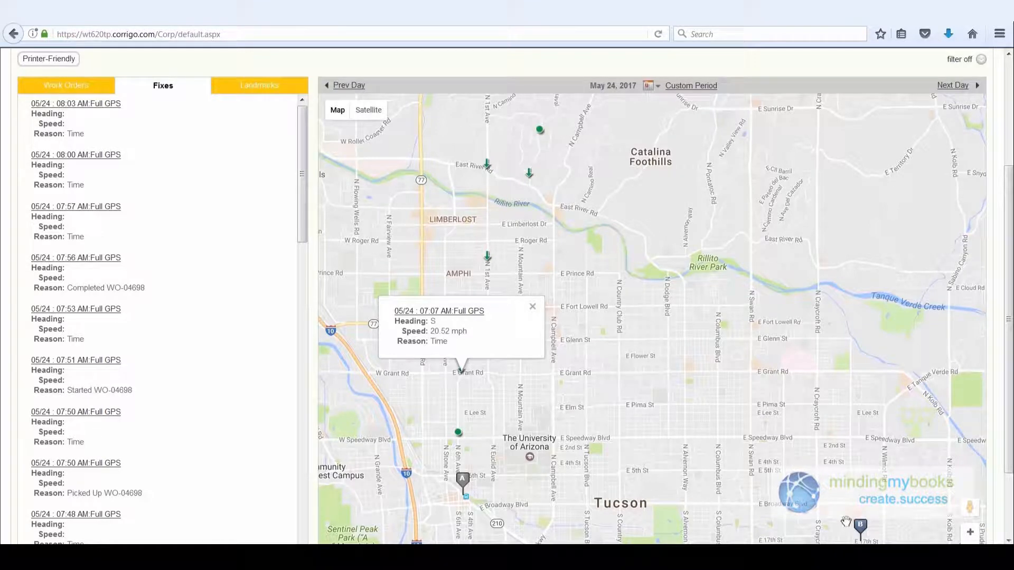
pyautogui.scroll(4, 846, 521)
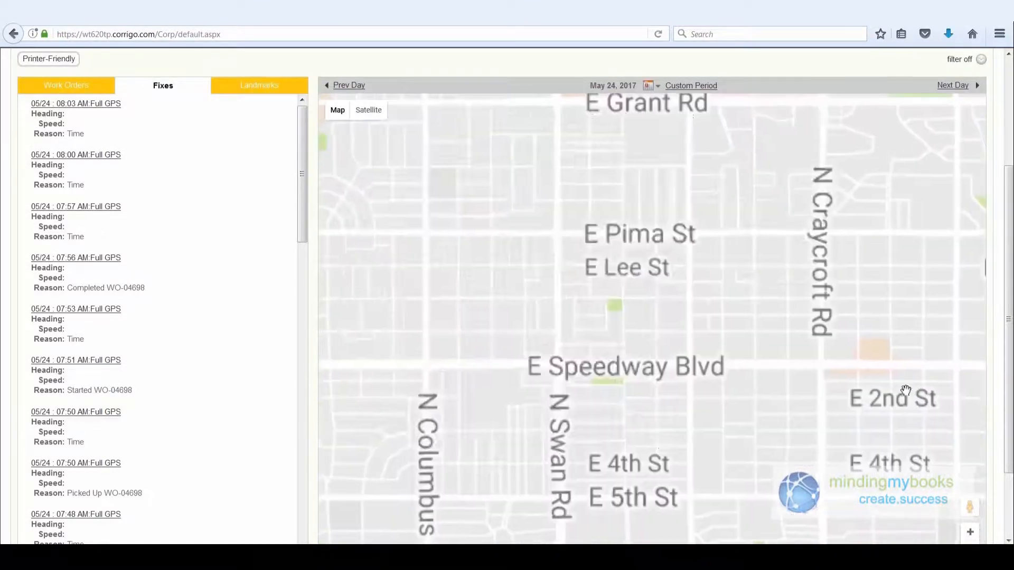
pyautogui.scroll(3, 803, 254)
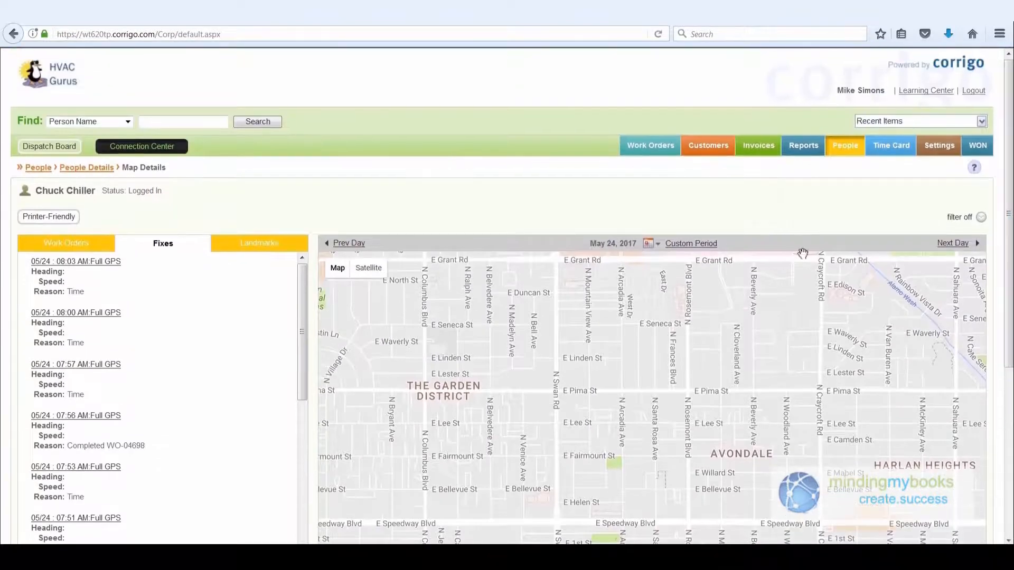
# Open the Company Key Metrics report from the Dashboards reports and review its tables and trend charts.
pyautogui.click(814, 145)
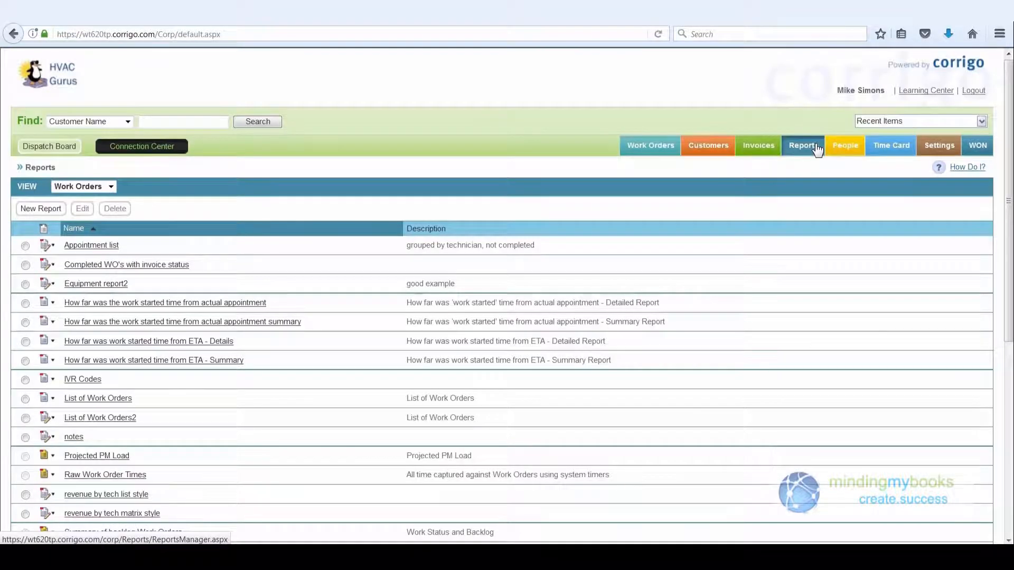
pyautogui.click(111, 187)
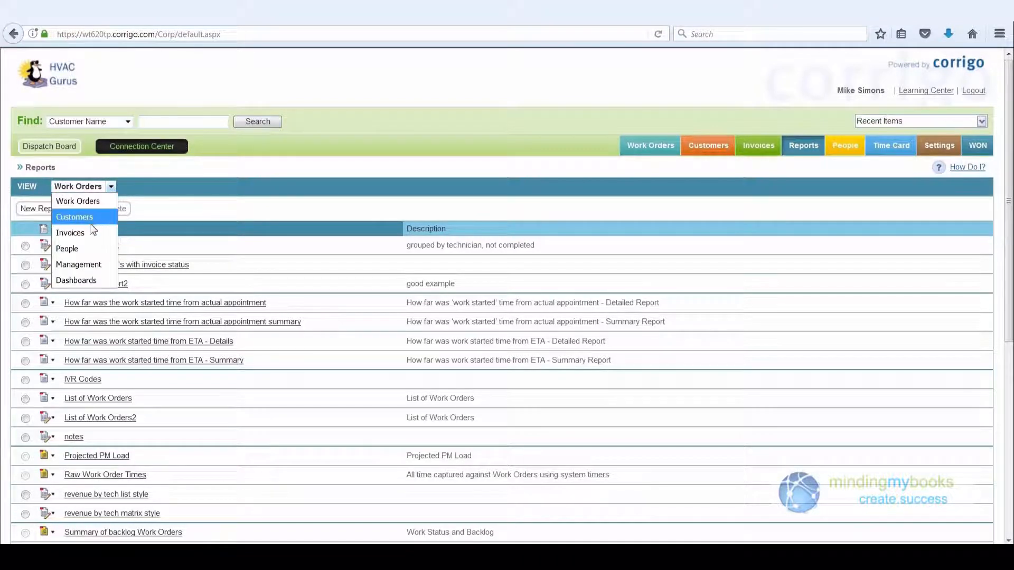
pyautogui.click(81, 283)
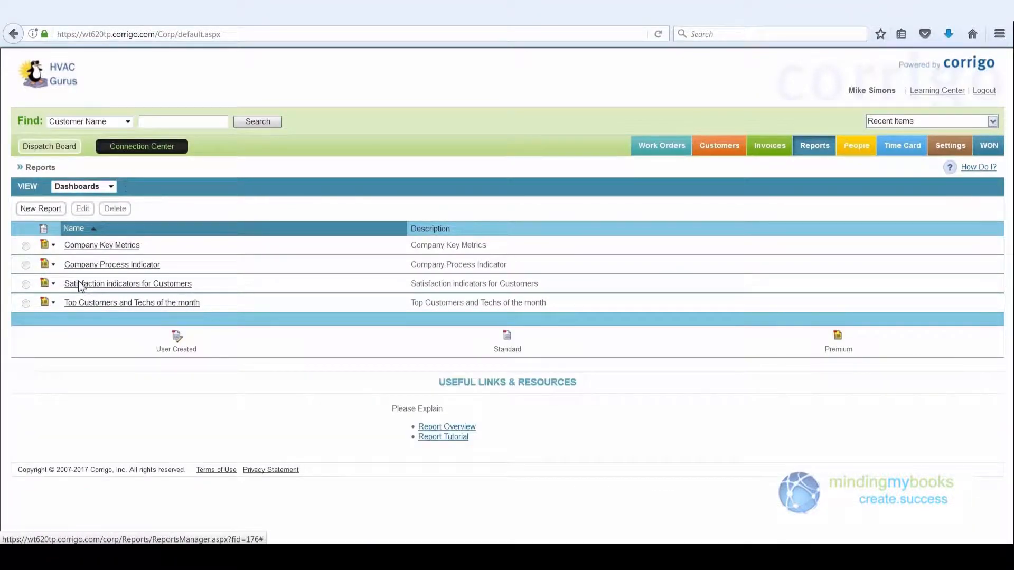
pyautogui.click(99, 253)
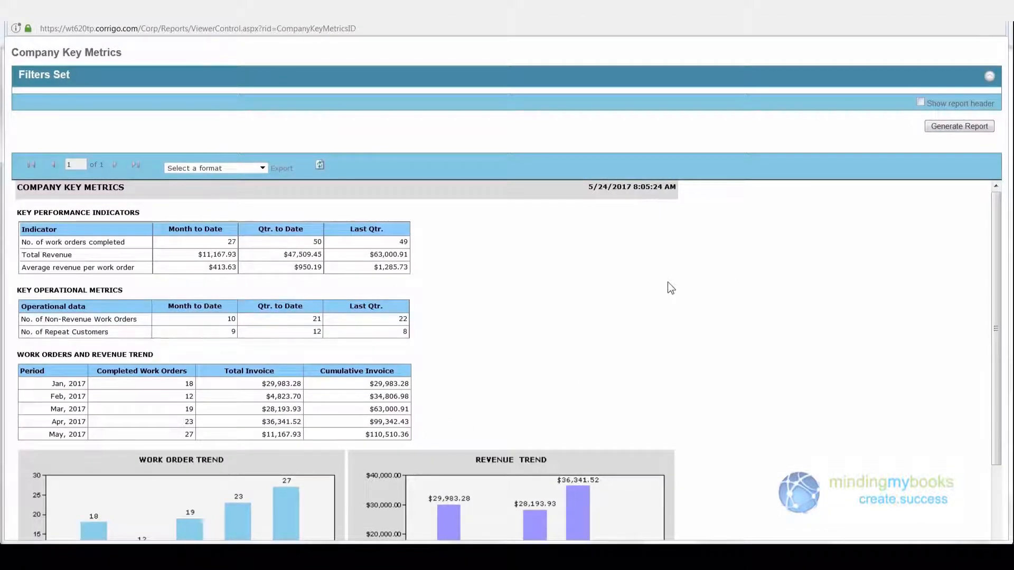
pyautogui.scroll(-3, 671, 288)
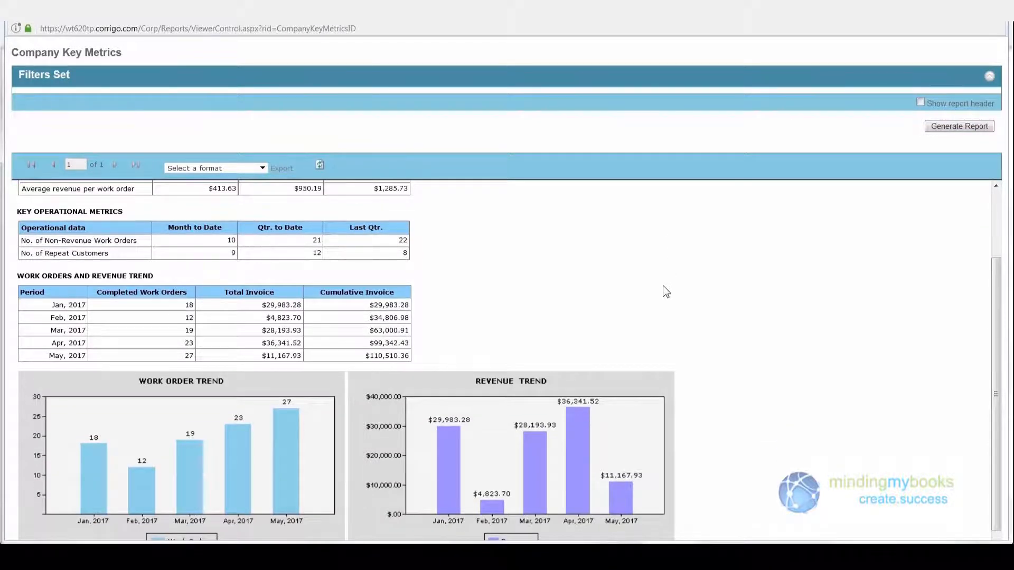
pyautogui.scroll(-1, 626, 313)
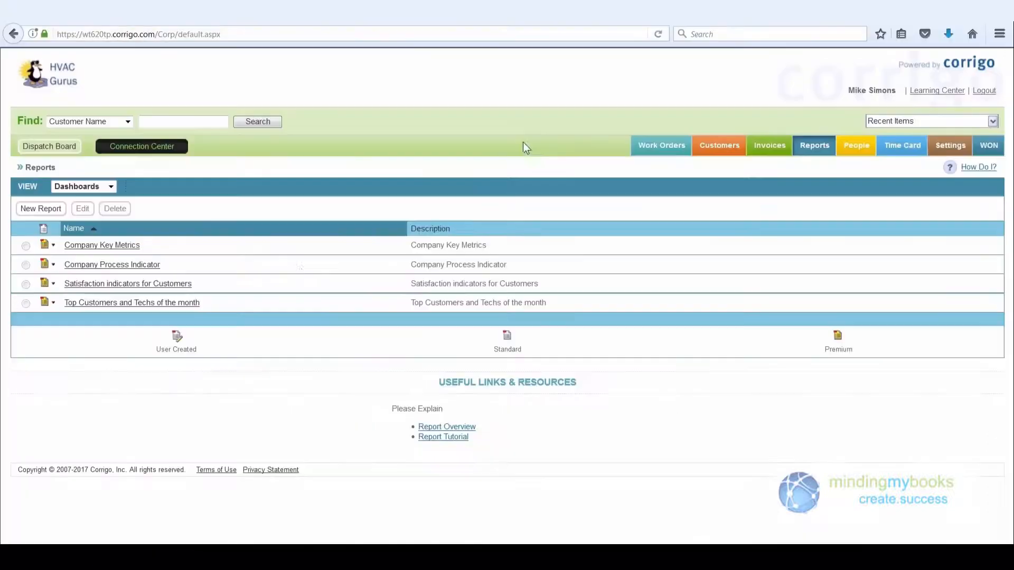
# Switch the report list to Work Orders and open the Work Orders by Source of Call (list) report.
pyautogui.click(109, 187)
pyautogui.click(100, 199)
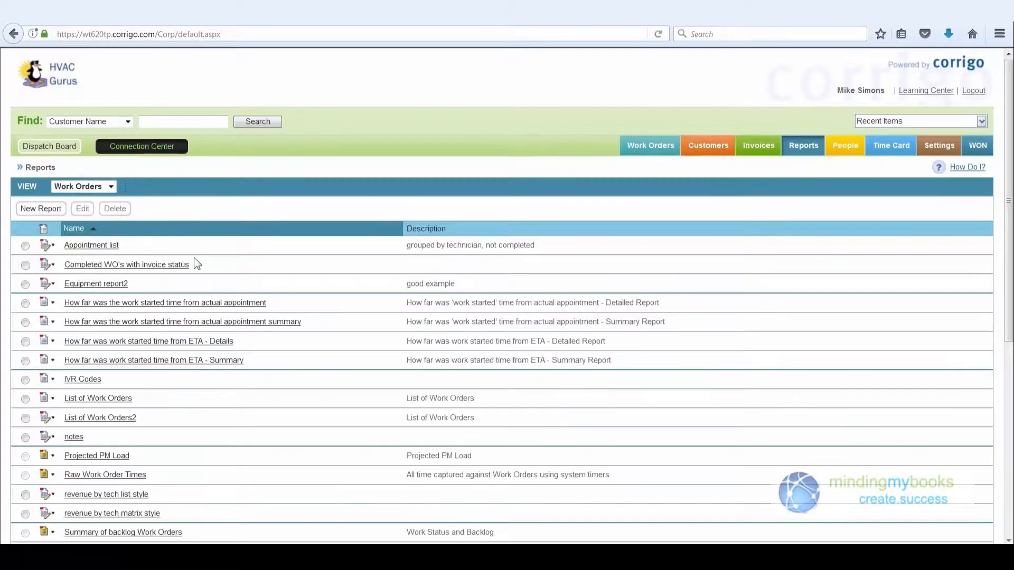
pyautogui.scroll(-3, 197, 265)
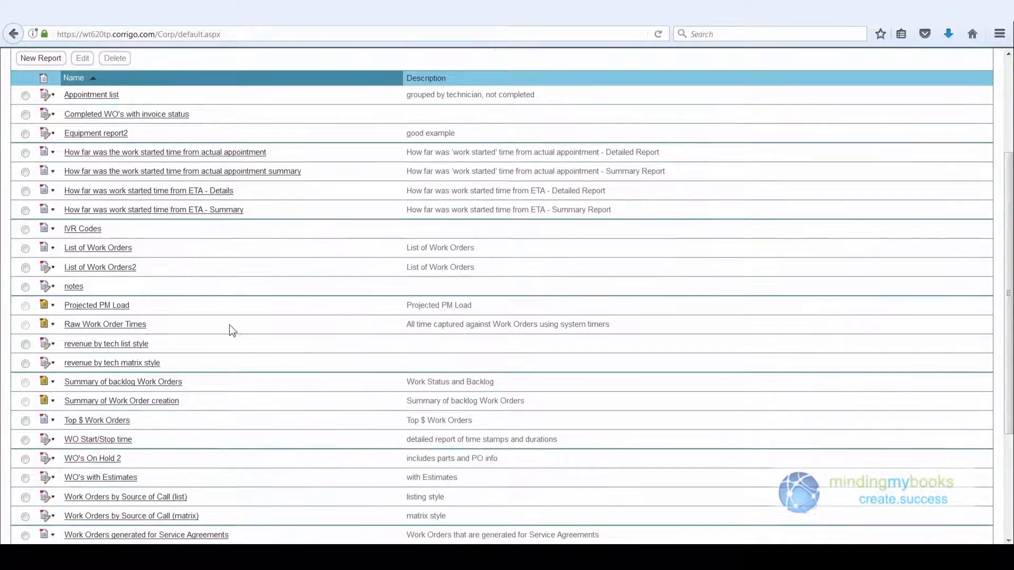
pyautogui.scroll(-2, 230, 333)
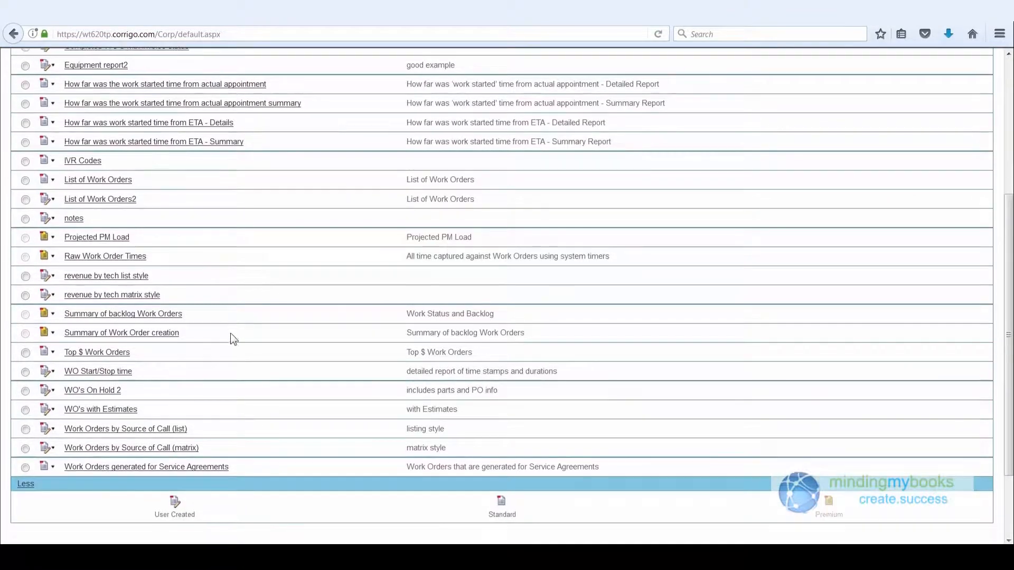
pyautogui.click(141, 430)
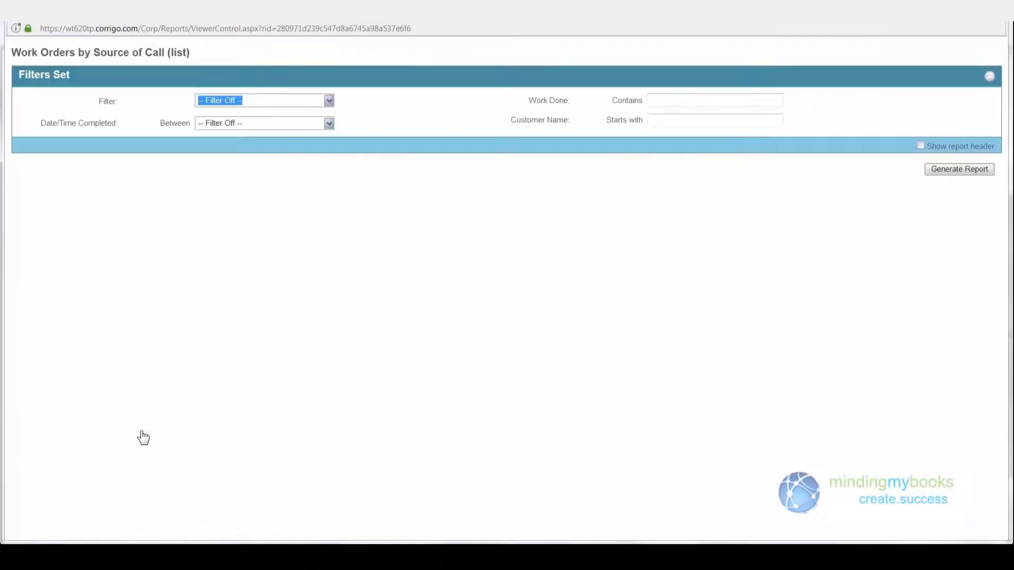
# Generate the source-of-call list report with Date/Time Completed set to This Quarter.
pyautogui.click(328, 123)
pyautogui.scroll(-2, 252, 185)
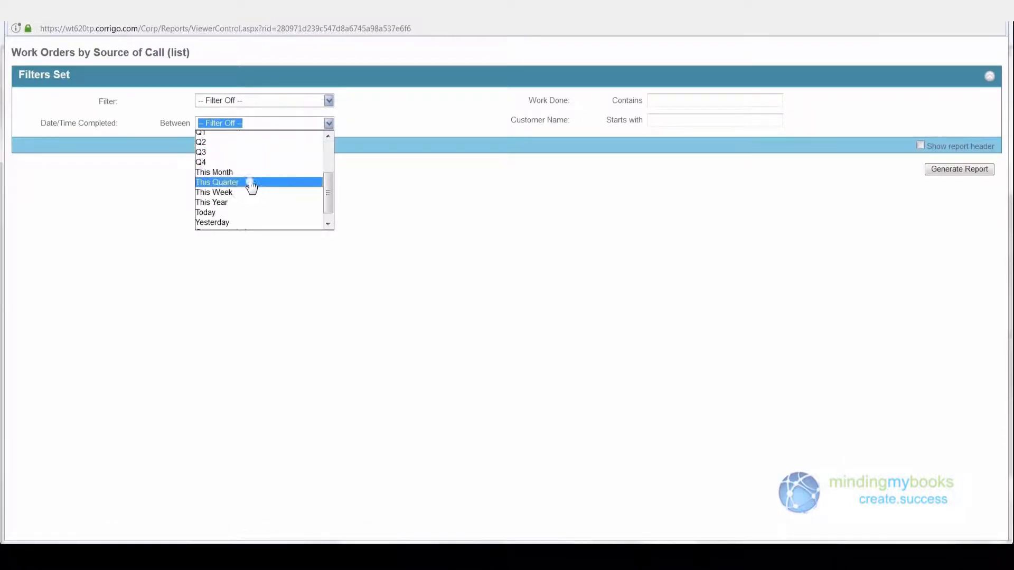
pyautogui.click(251, 183)
pyautogui.click(962, 173)
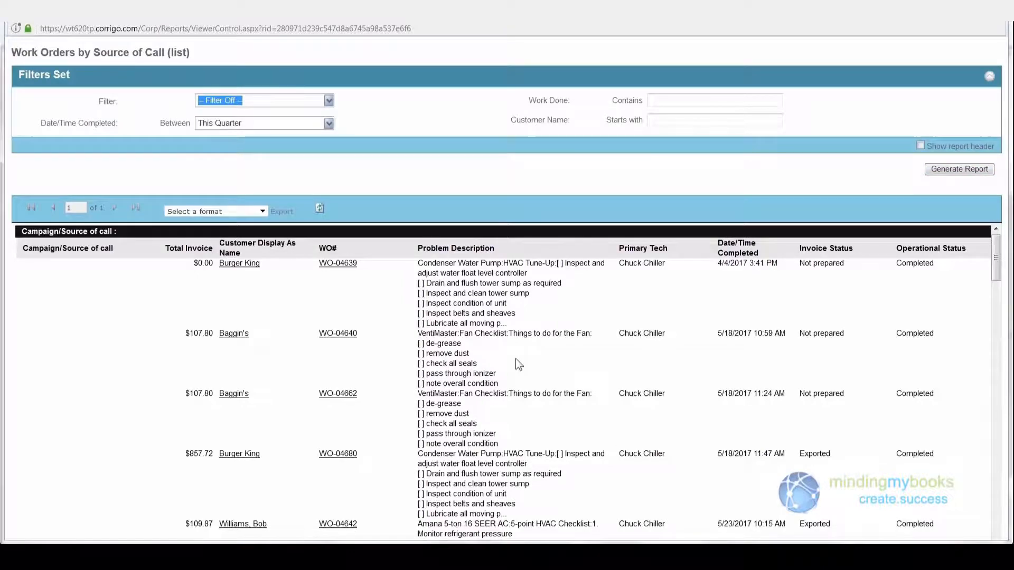
# Review the work orders grouped by source of call and choose Excel as the report's export format.
pyautogui.scroll(-10, 519, 364)
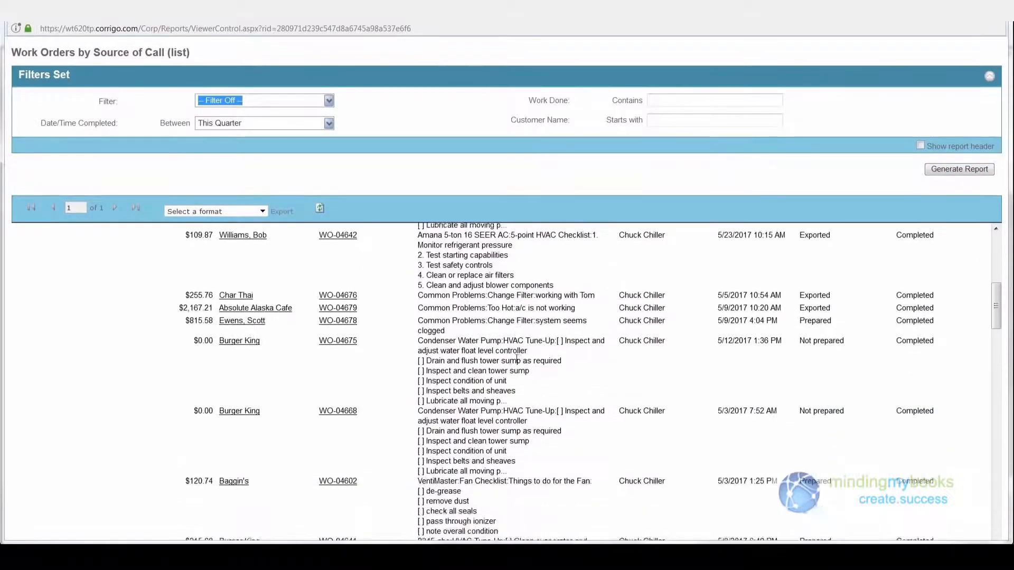
pyautogui.scroll(-10, 517, 358)
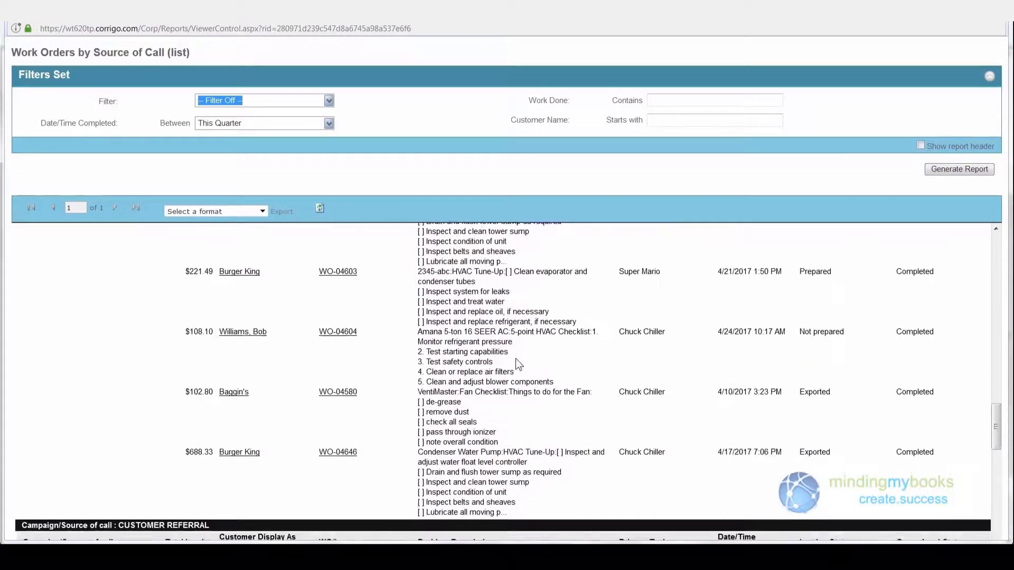
pyautogui.scroll(3, 517, 363)
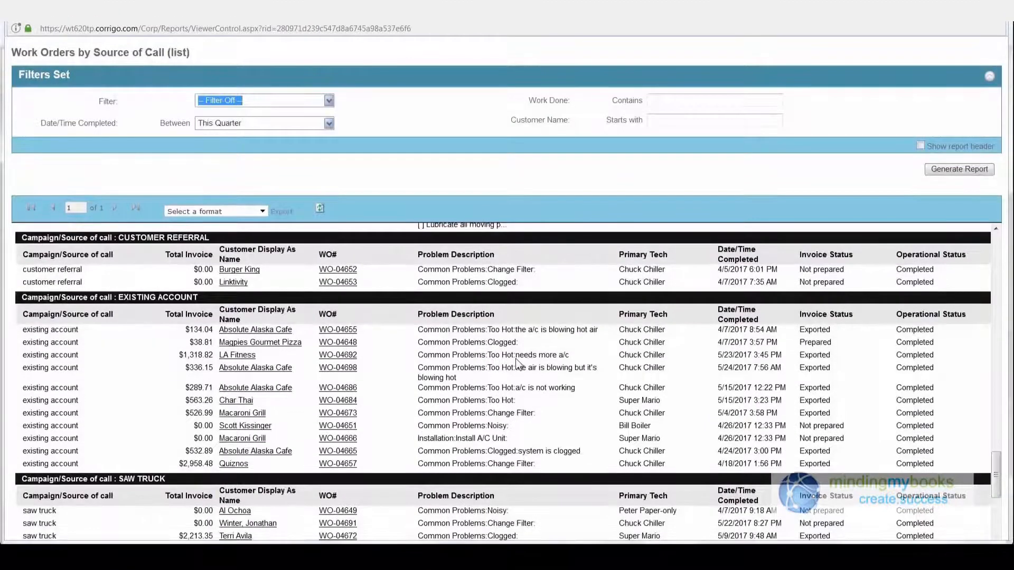
pyautogui.scroll(-8, 517, 364)
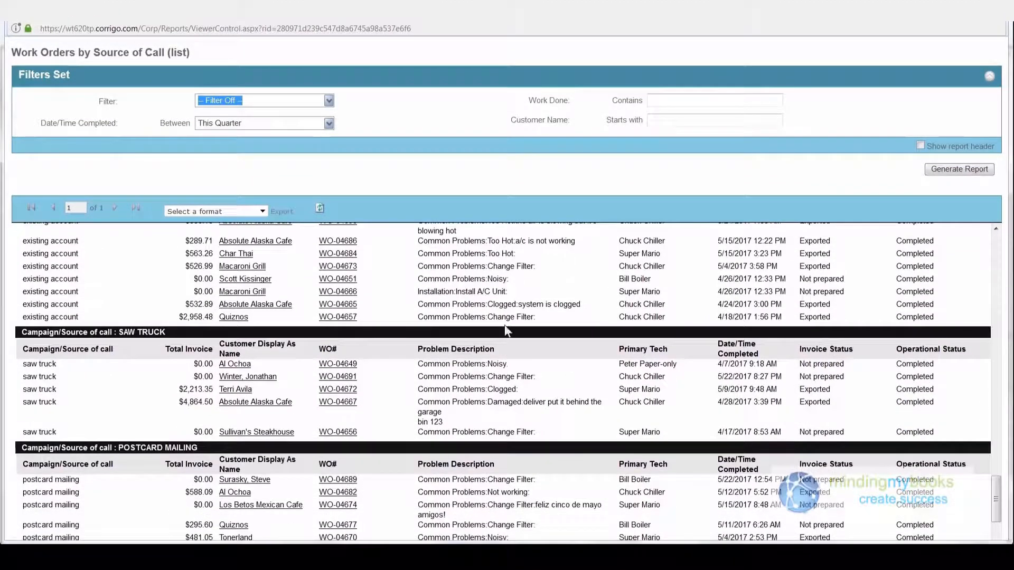
pyautogui.click(259, 212)
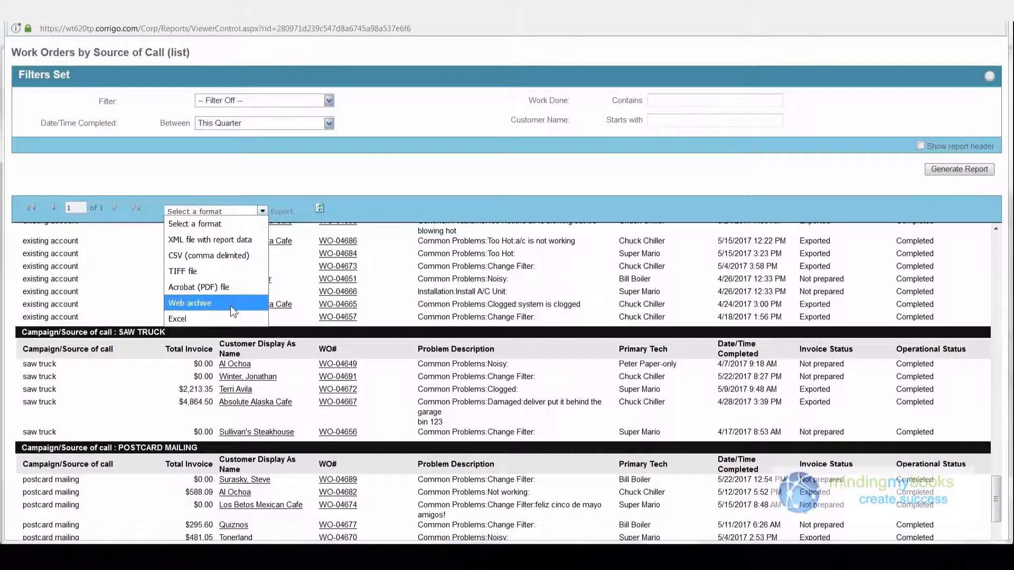
pyautogui.click(230, 320)
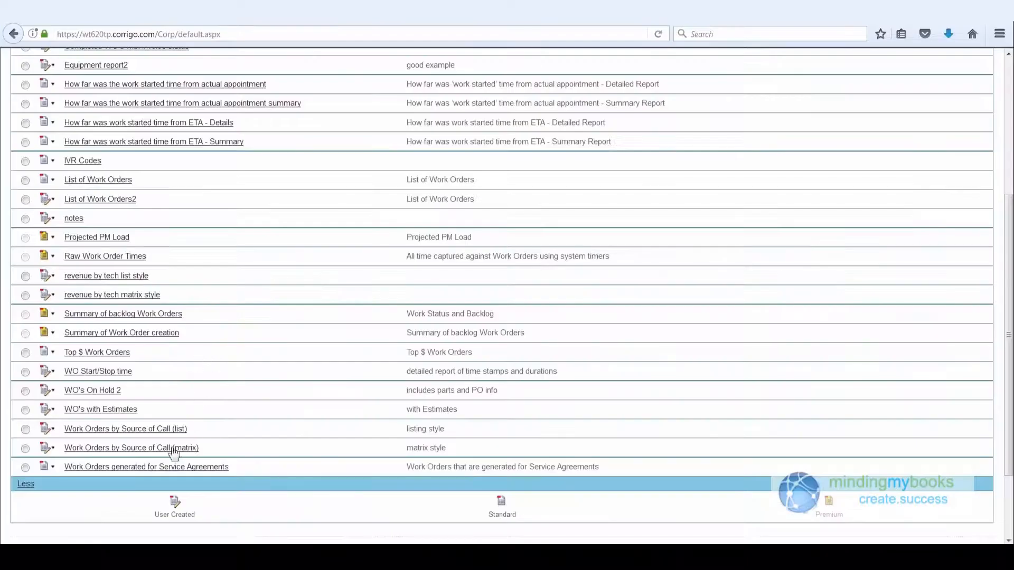
# Generate the Work Orders by Source of Call (matrix) report with Date/Time Completed set to This Quarter and check the available export formats.
pyautogui.click(174, 449)
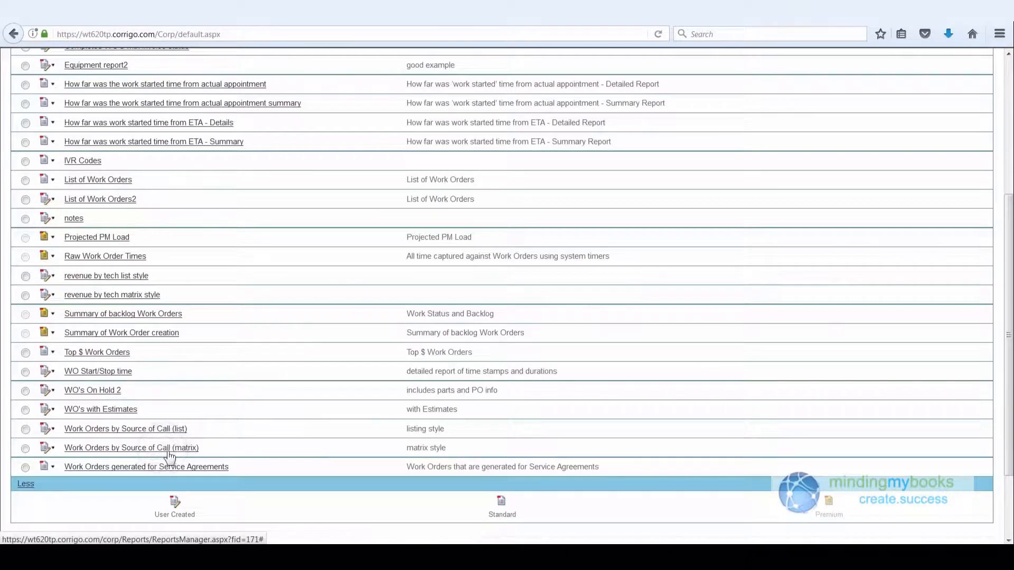
pyautogui.click(679, 101)
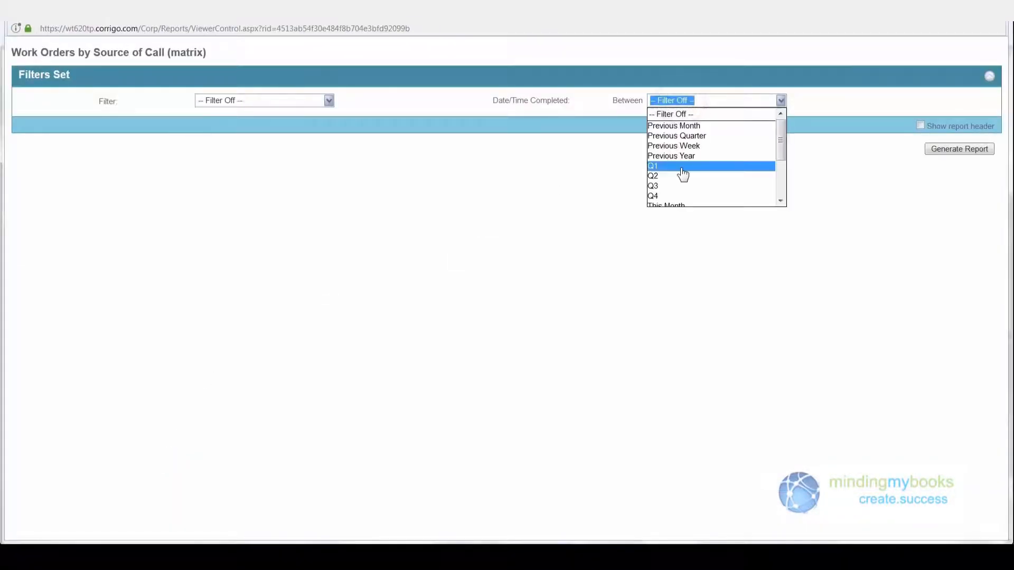
pyautogui.scroll(-3, 681, 166)
pyautogui.click(685, 159)
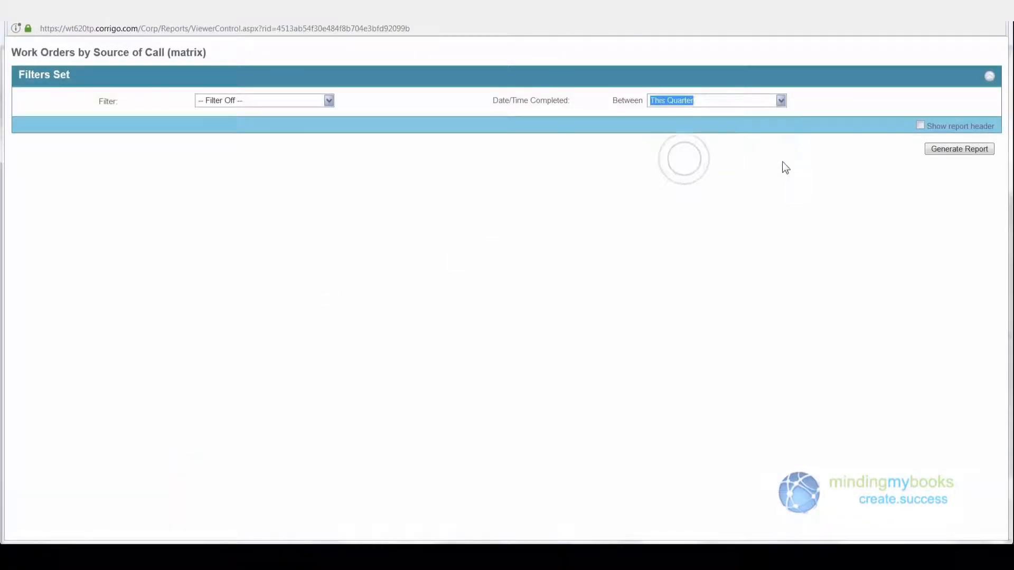
pyautogui.click(936, 149)
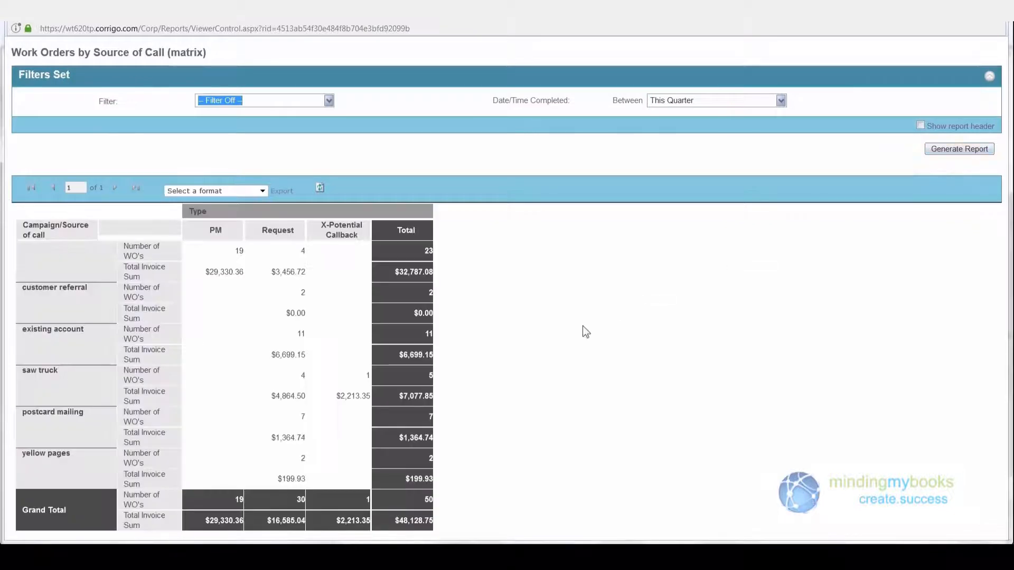
pyautogui.click(262, 190)
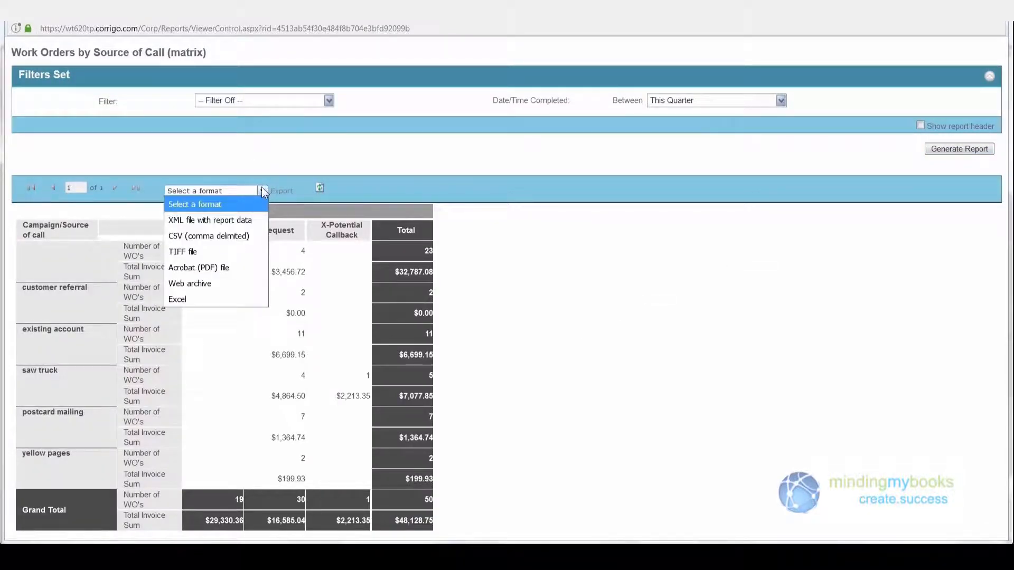
pyautogui.click(395, 138)
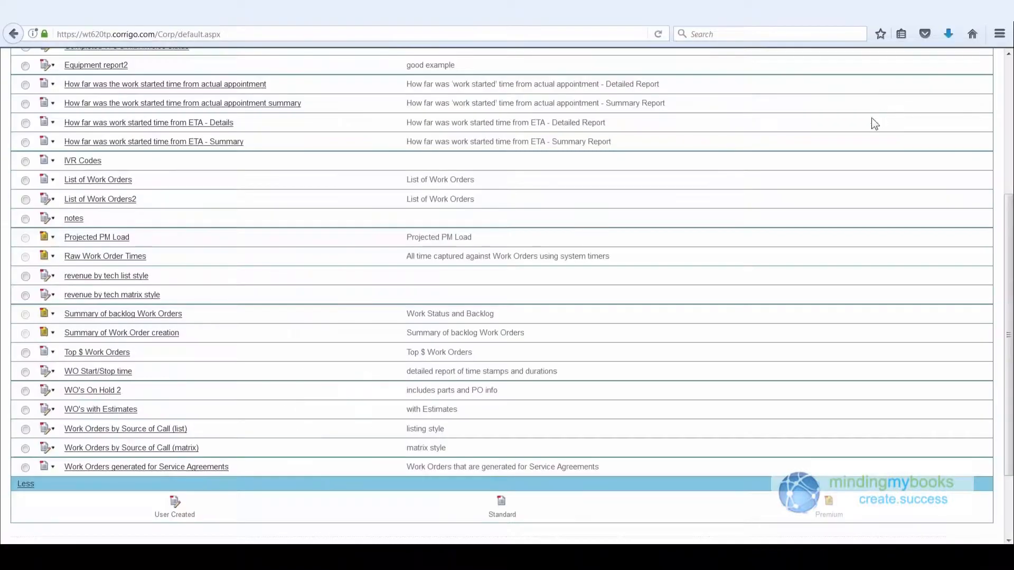
# Go to the Dispatch Board, show its work orders as a list and set the view to Schedule PMs.
pyautogui.scroll(5, 780, 227)
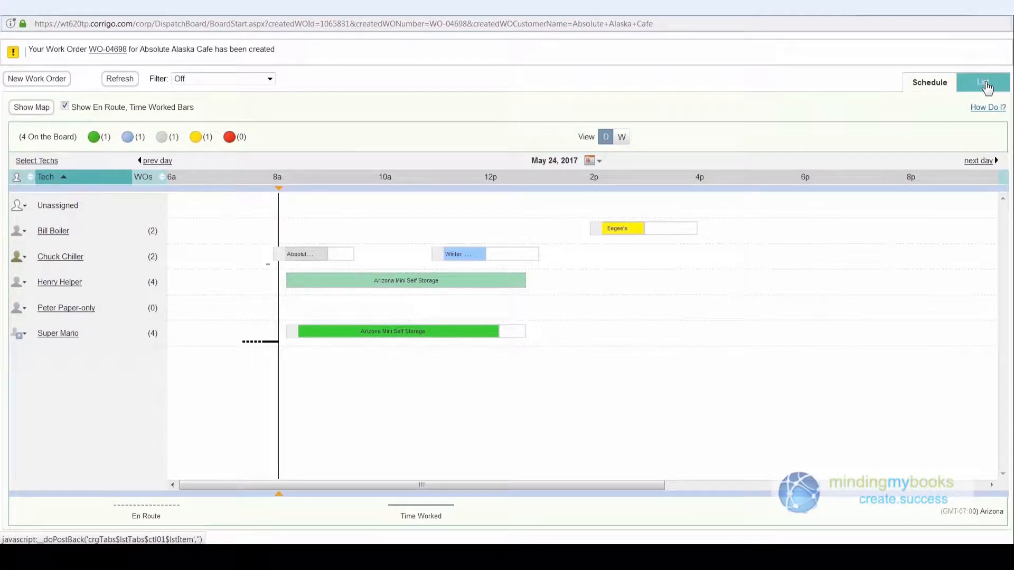
pyautogui.click(983, 83)
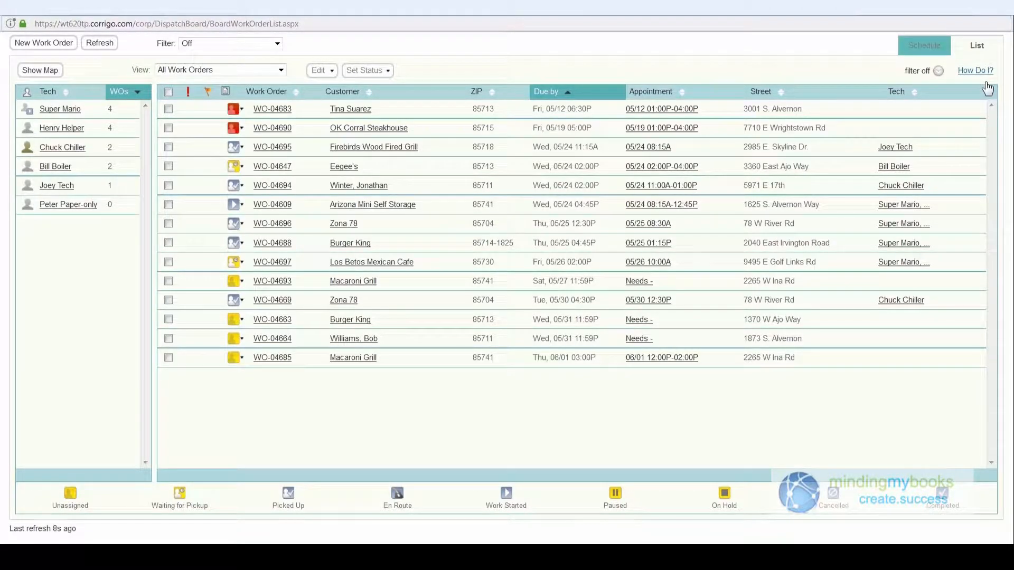
pyautogui.click(281, 70)
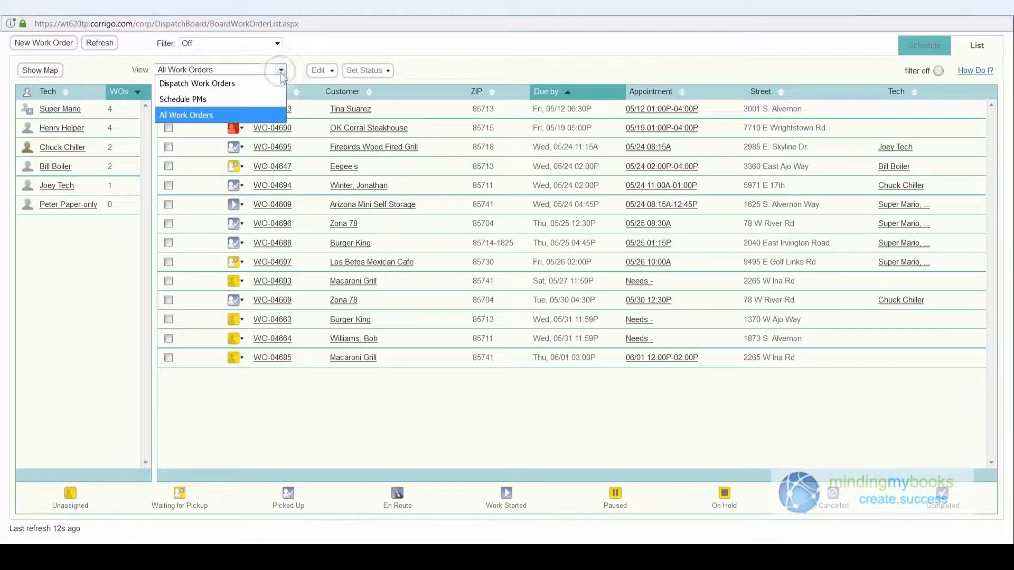
pyautogui.click(228, 99)
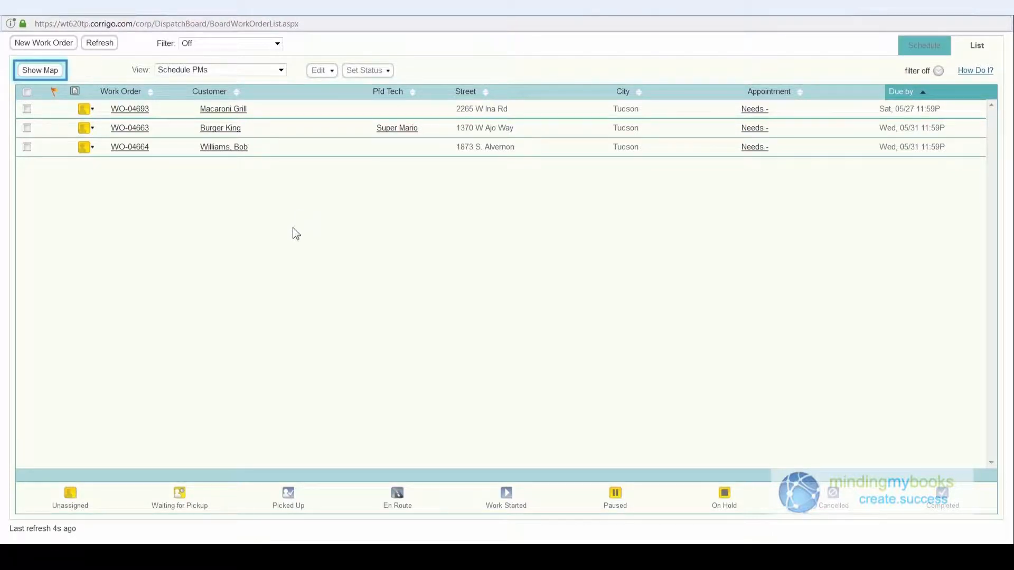
# Show the Schedule PMs work orders on the map and open appointment scheduling for the unassigned Amana 5-ton 16 SEER AC job.
pyautogui.click(48, 73)
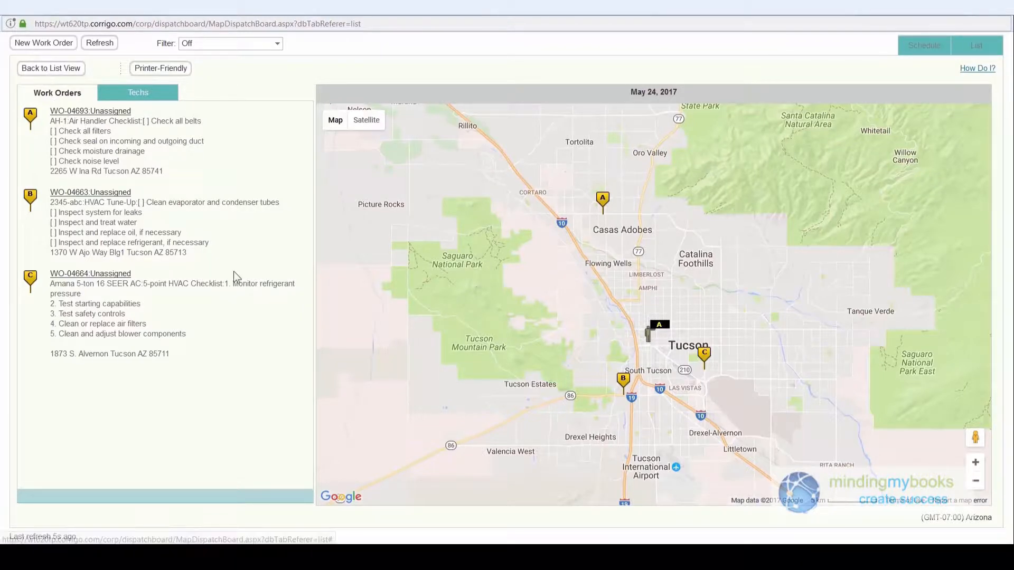
pyautogui.click(102, 277)
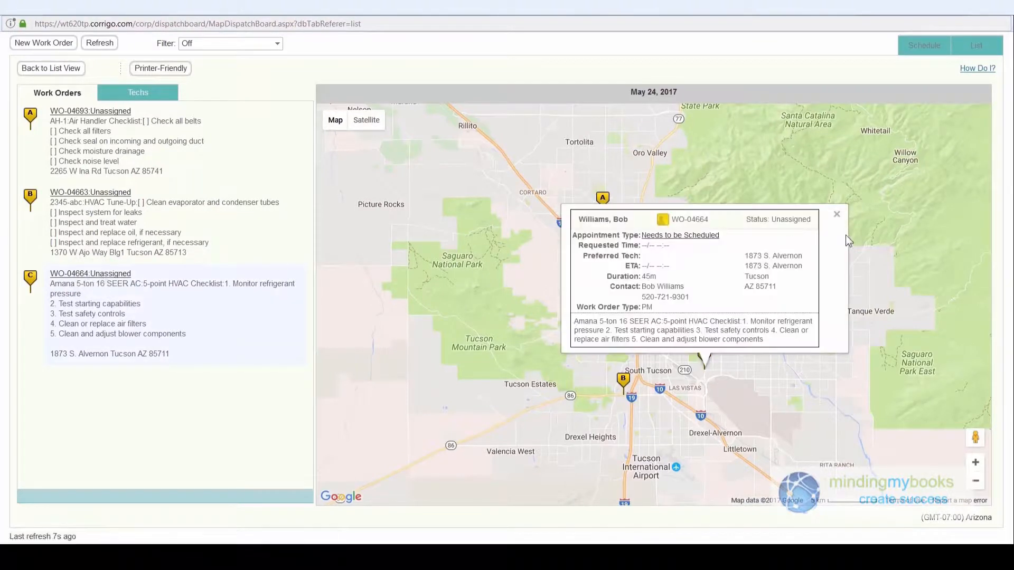
pyautogui.click(671, 240)
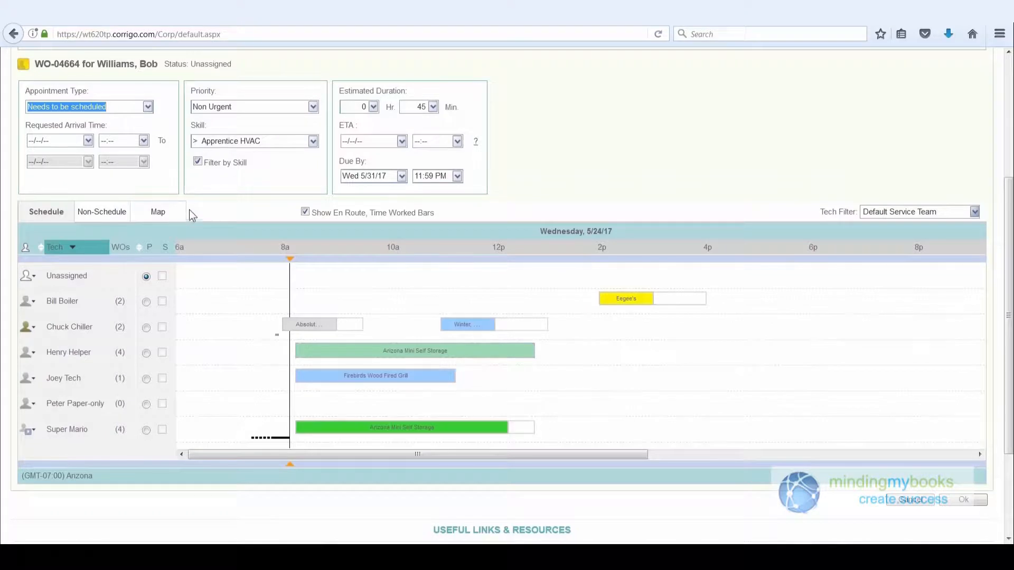
# Schedule the job for 5/24/17 at 09:00 AM with the Absolute Alaska Cafe job's technician, using appointment type Scheduled, and save the appointment.
pyautogui.click(88, 140)
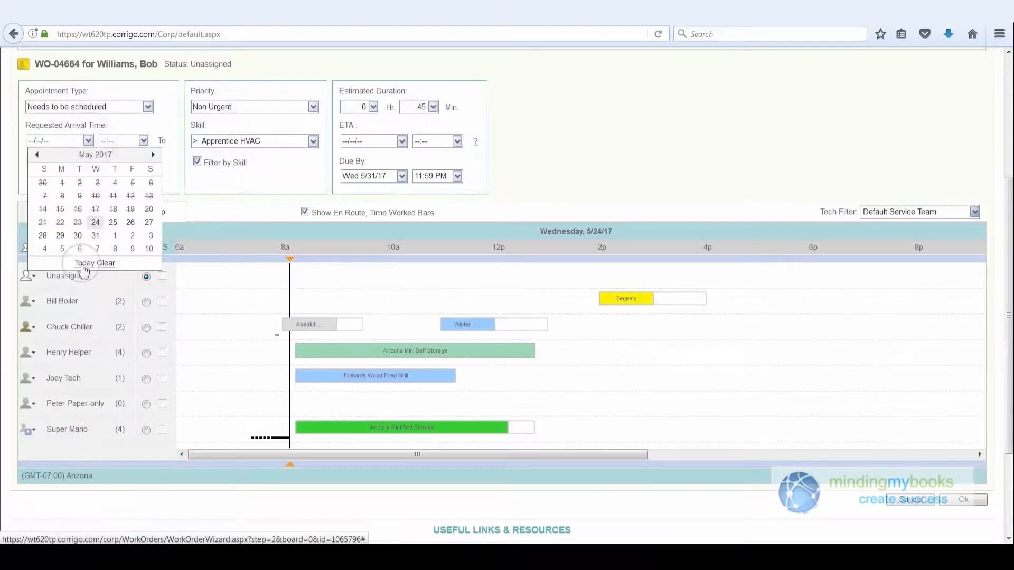
pyautogui.click(84, 263)
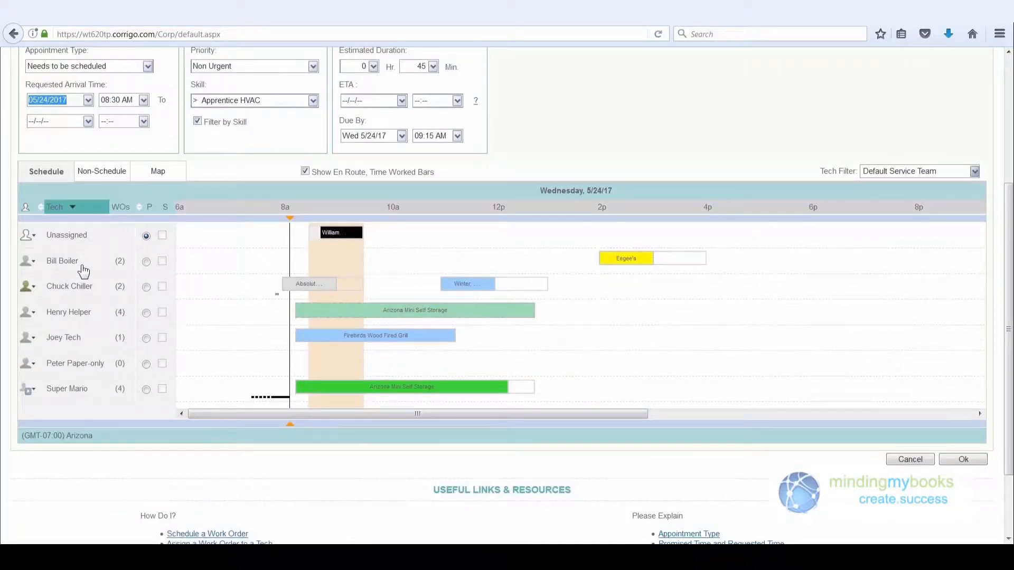
pyautogui.moveTo(317, 234); pyautogui.dragTo(343, 283)
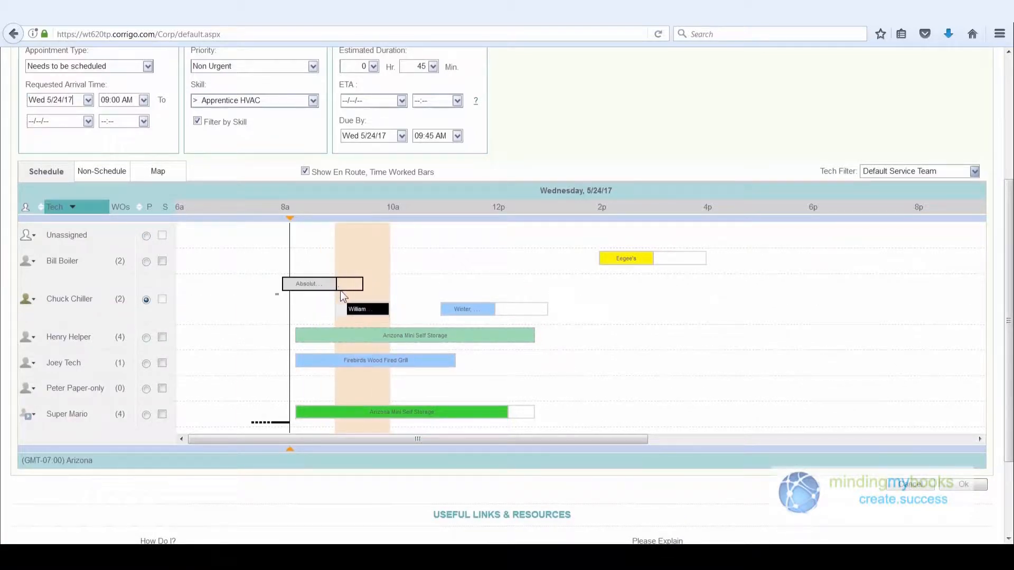
pyautogui.click(148, 66)
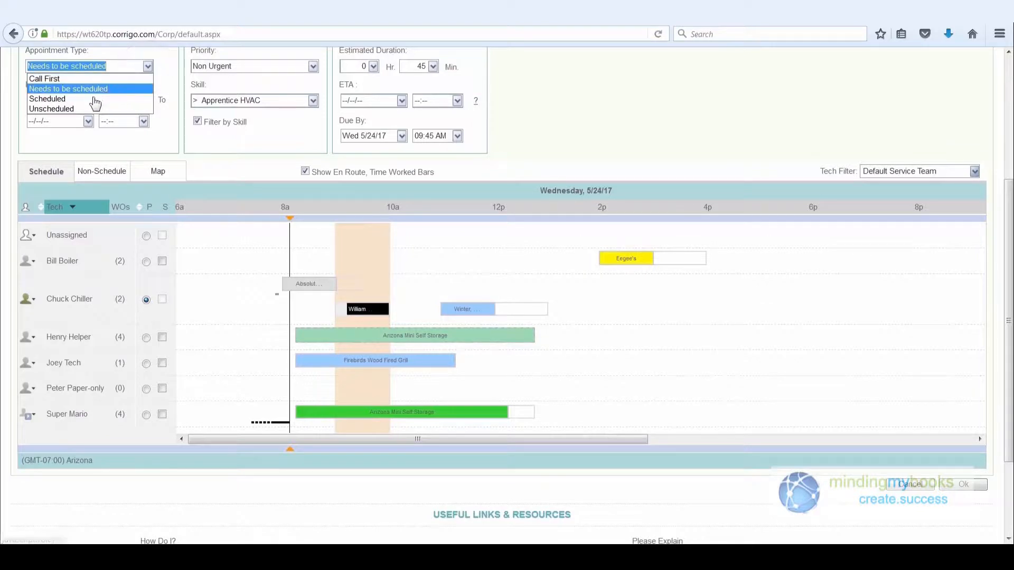
pyautogui.click(95, 100)
pyautogui.click(967, 484)
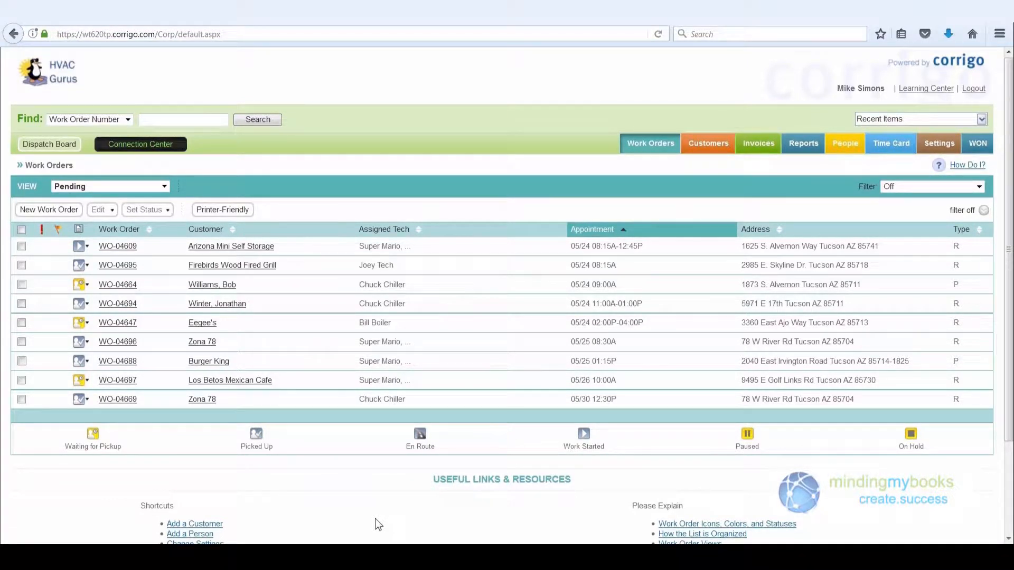
# Reopen the recently viewed Absolute Alaska Cafe work order, review its details and show its action log.
pyautogui.click(980, 119)
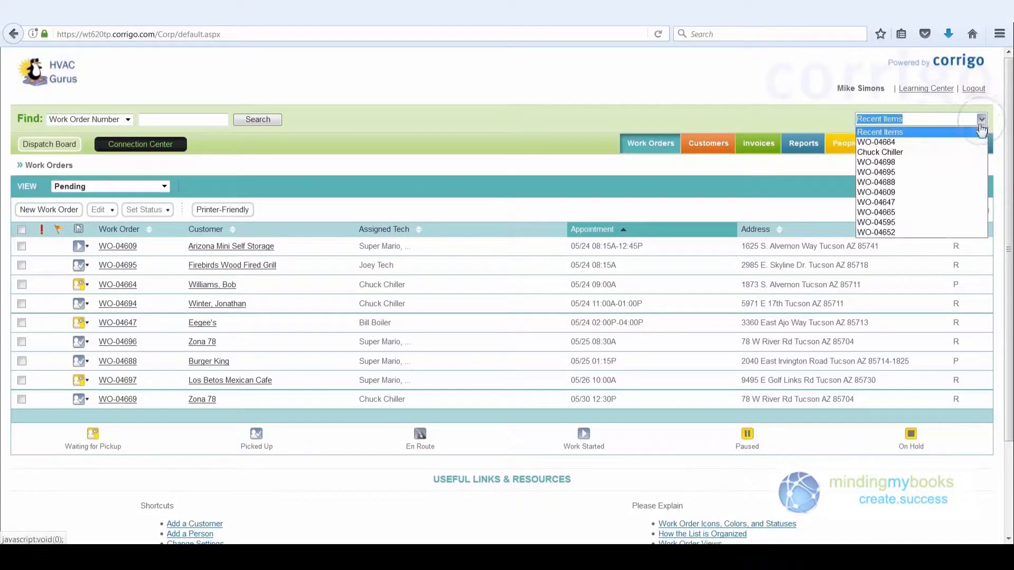
pyautogui.click(897, 163)
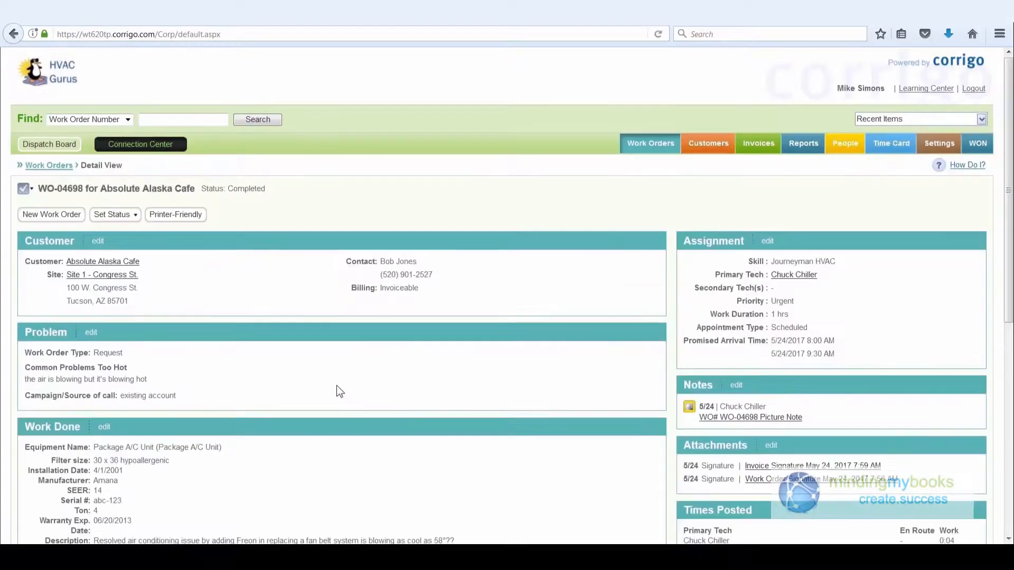
pyautogui.scroll(-5, 337, 385)
pyautogui.scroll(-1, 333, 388)
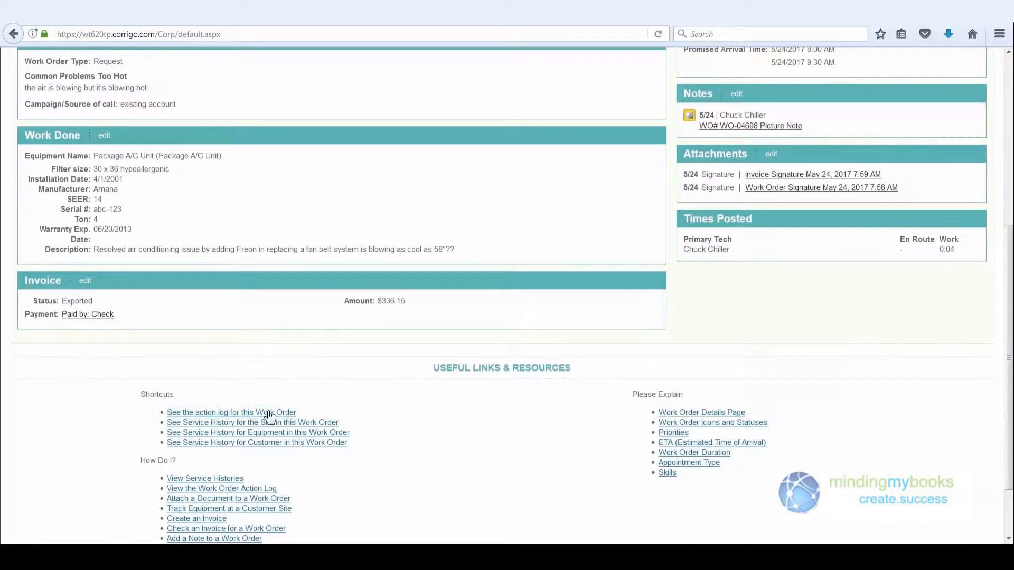
pyautogui.click(267, 413)
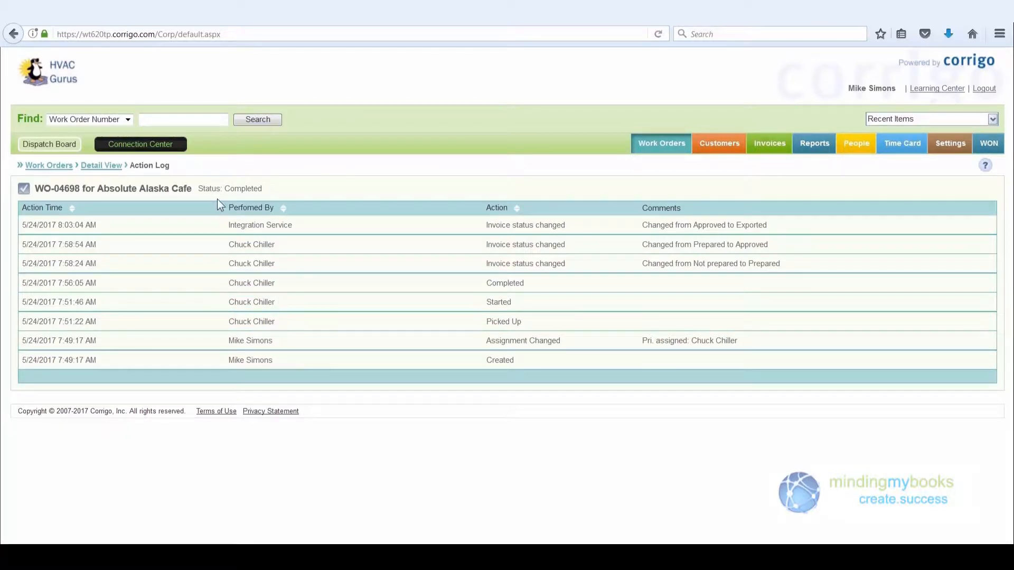
# Open the Absolute Alaska Cafe technician's time card for May 21 to May 27, check the editable 5/24 entry and save it.
pyautogui.click(903, 143)
pyautogui.click(91, 333)
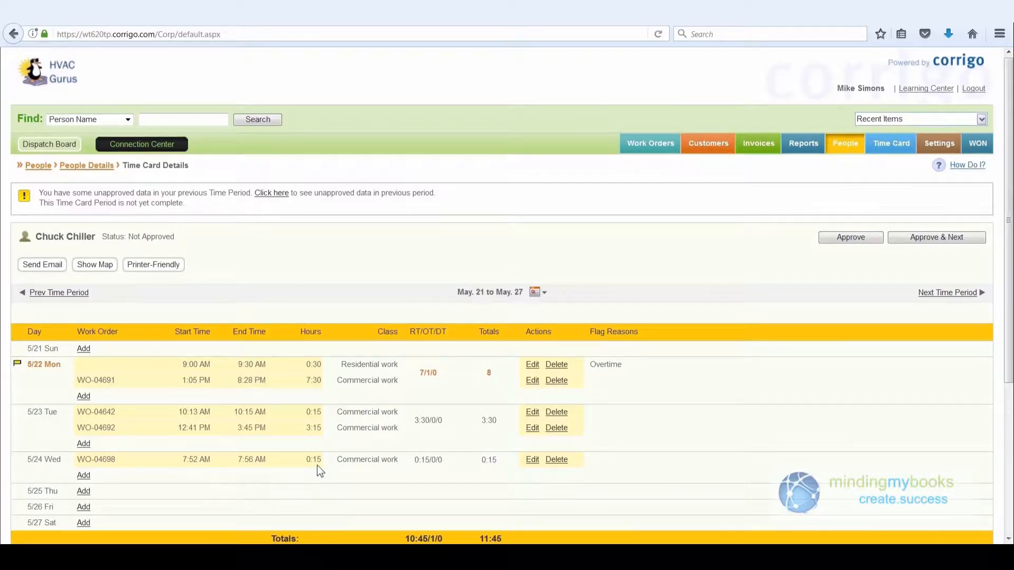
pyautogui.click(533, 460)
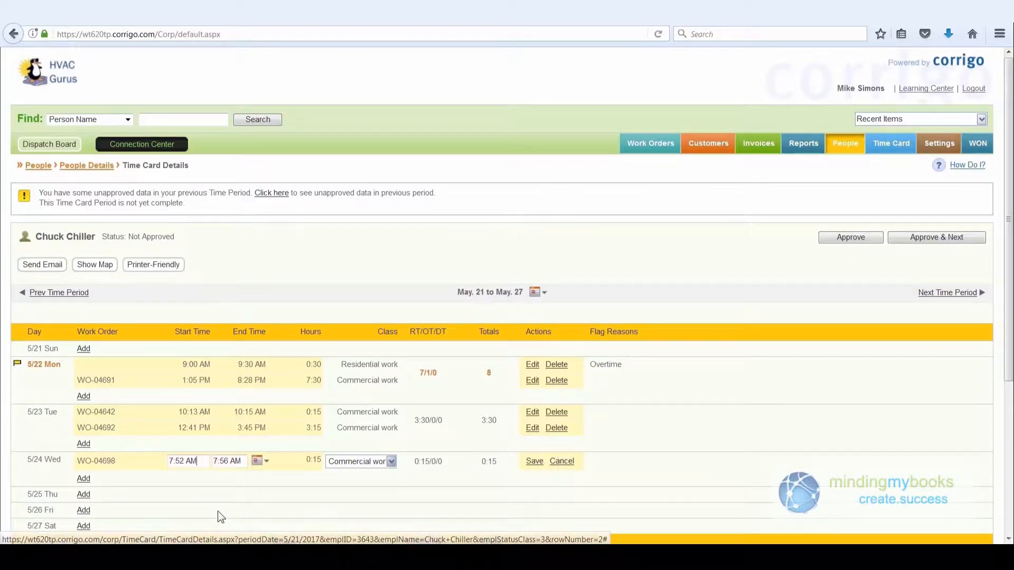
pyautogui.click(535, 461)
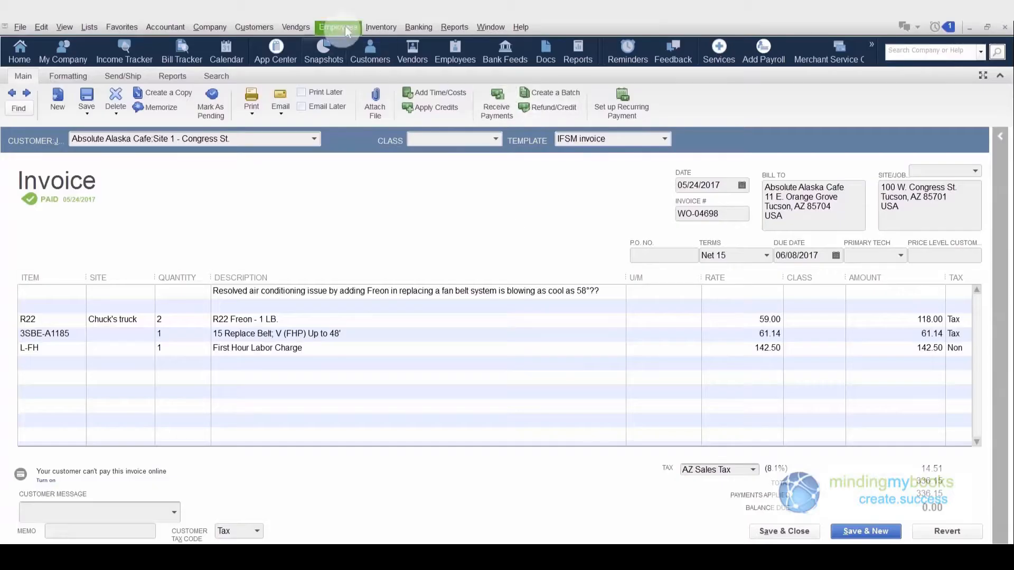
# Switch to QuickBooks and display the same technician's weekly timesheet for May 8 to May 14, 2017.
pyautogui.click(344, 26)
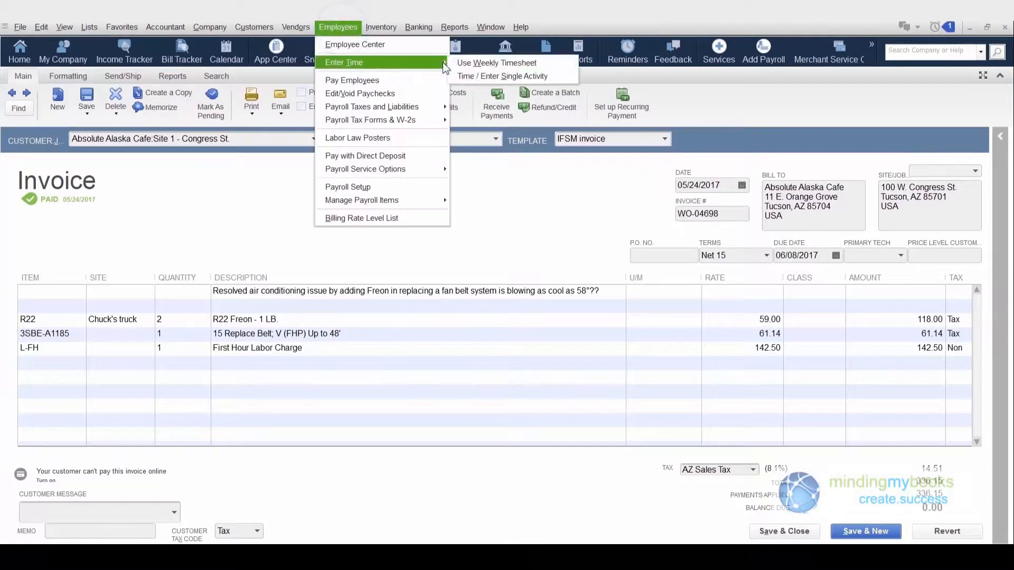
pyautogui.click(462, 62)
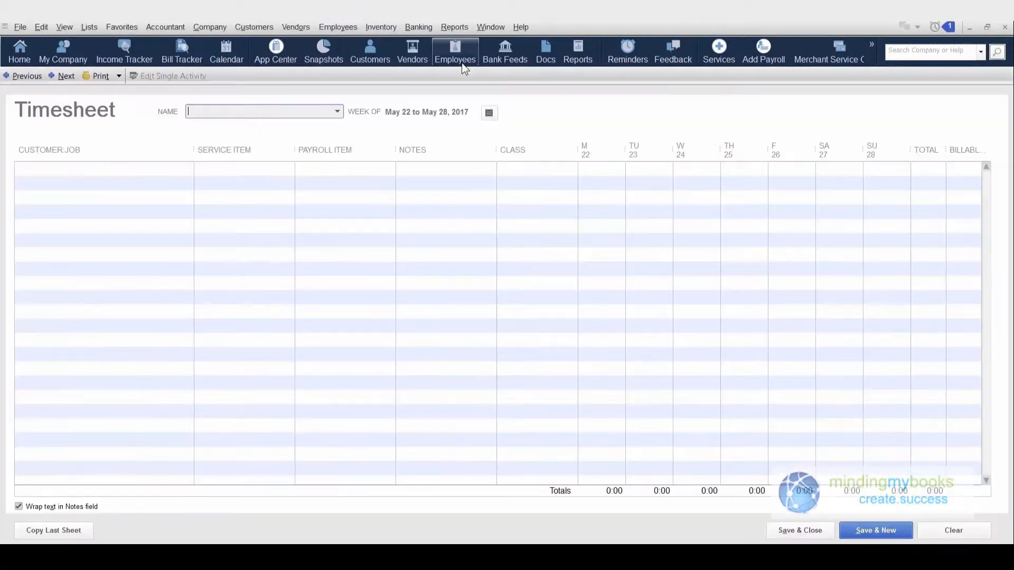
pyautogui.click(337, 112)
pyautogui.click(227, 242)
pyautogui.click(488, 112)
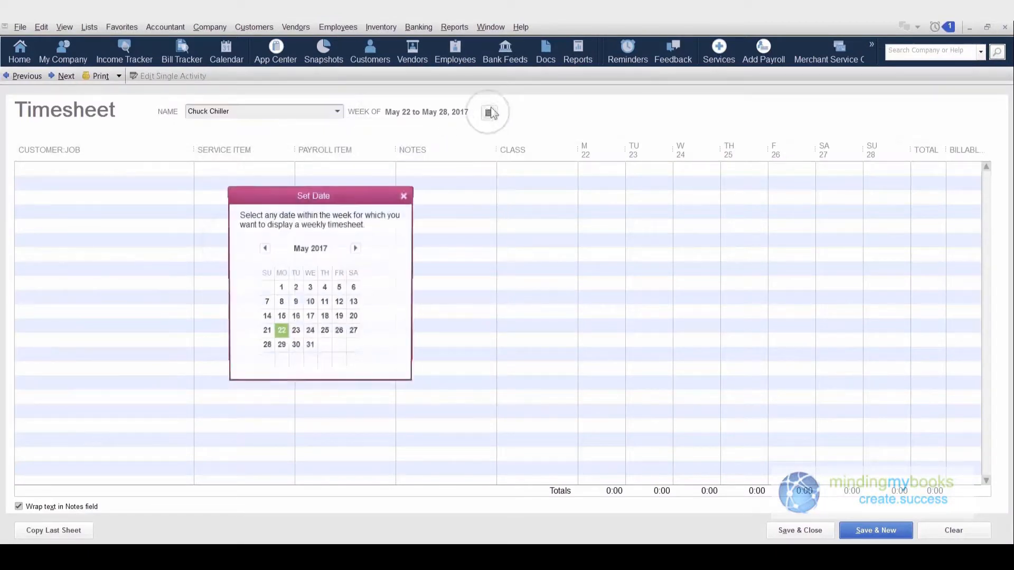
pyautogui.click(311, 301)
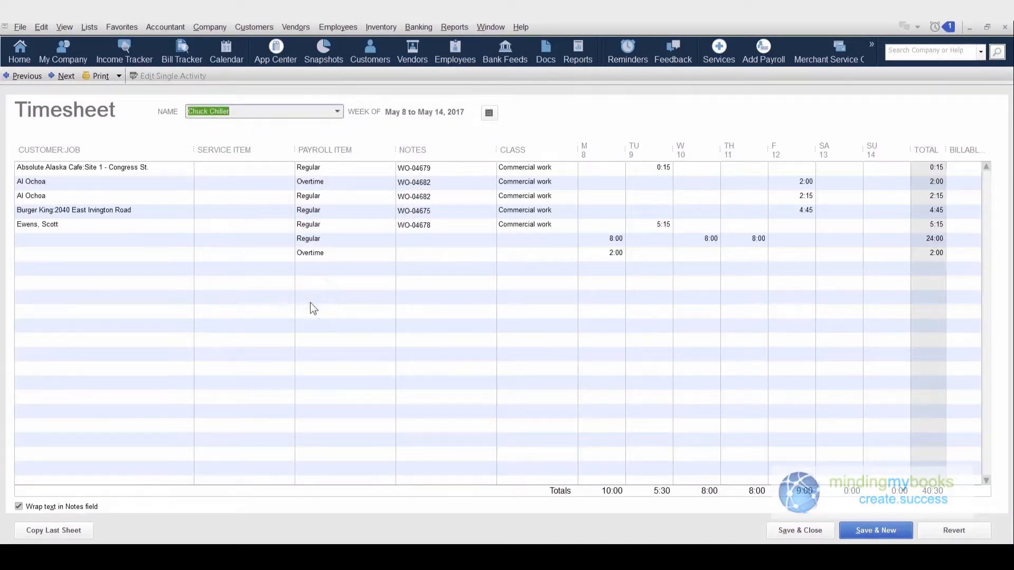